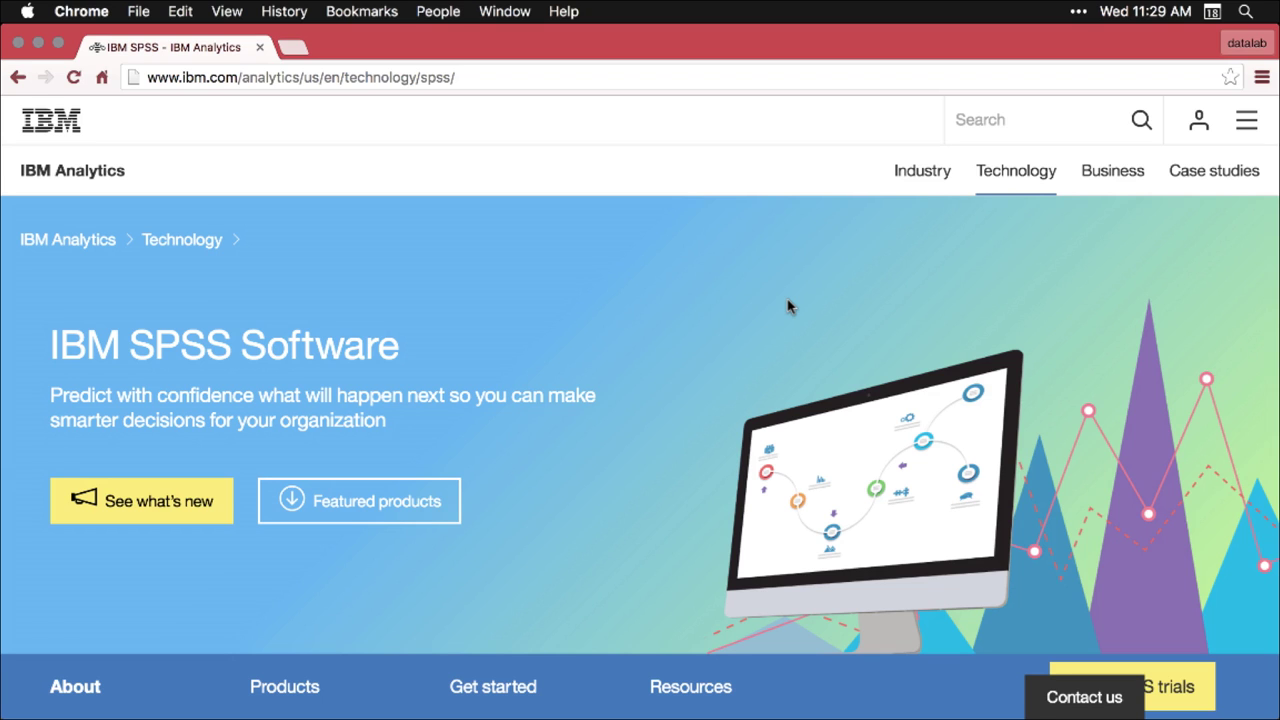
Scroll through the rest of the SPSS product overview, then switch to IBM SPSS Statistics
{"action": "scroll", "coordinate": [788, 306], "scroll_direction": "down", "scroll_amount": 3}
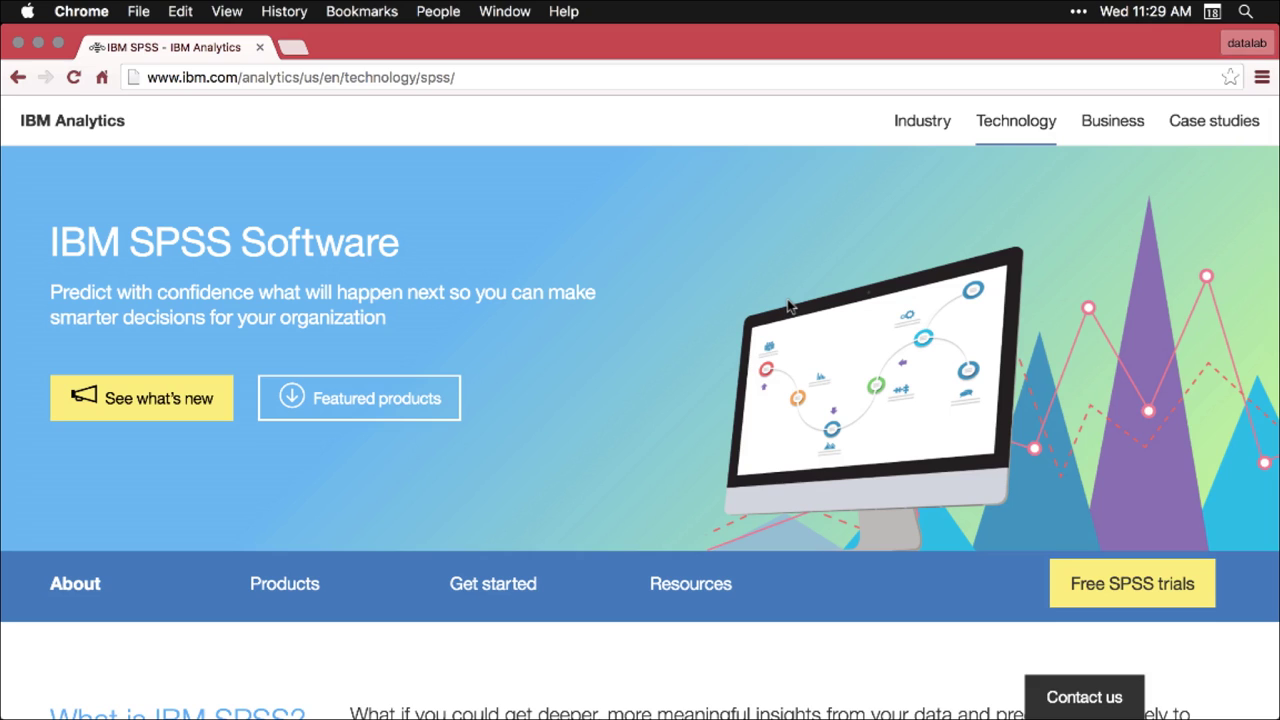
{"action": "scroll", "coordinate": [788, 306], "scroll_direction": "down", "scroll_amount": 1}
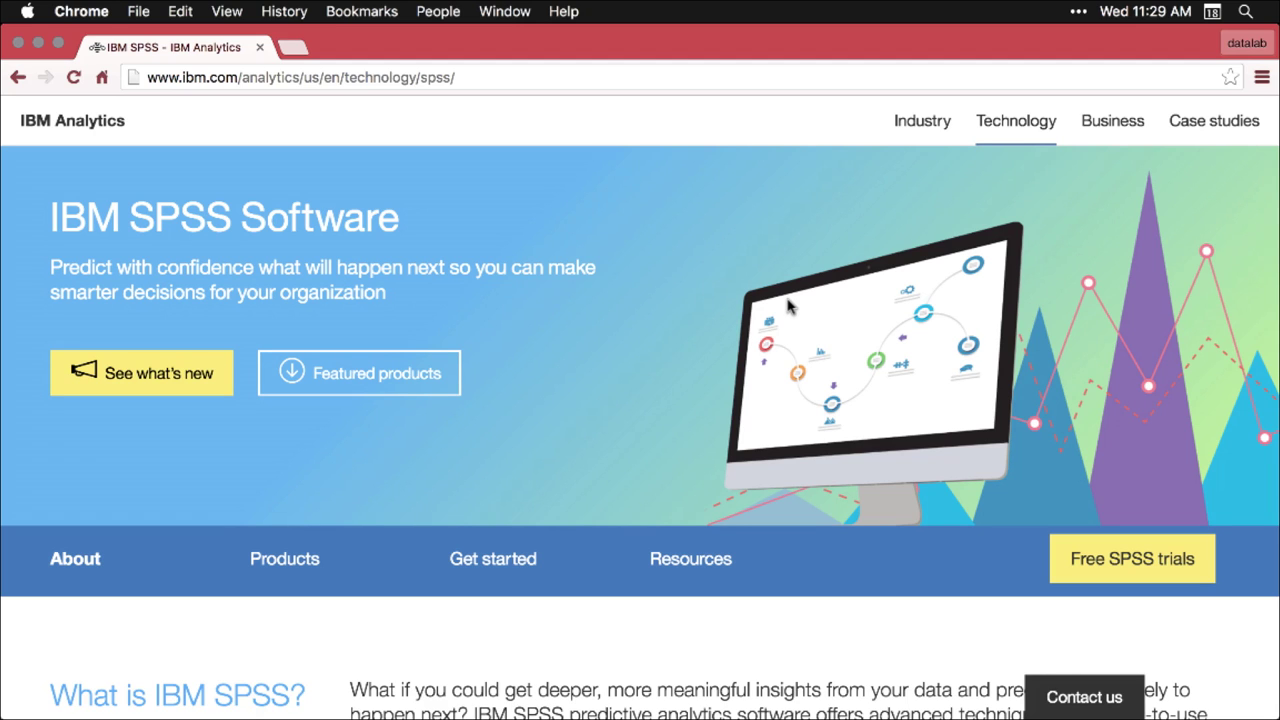
{"action": "scroll", "coordinate": [788, 307], "scroll_direction": "down", "scroll_amount": 3}
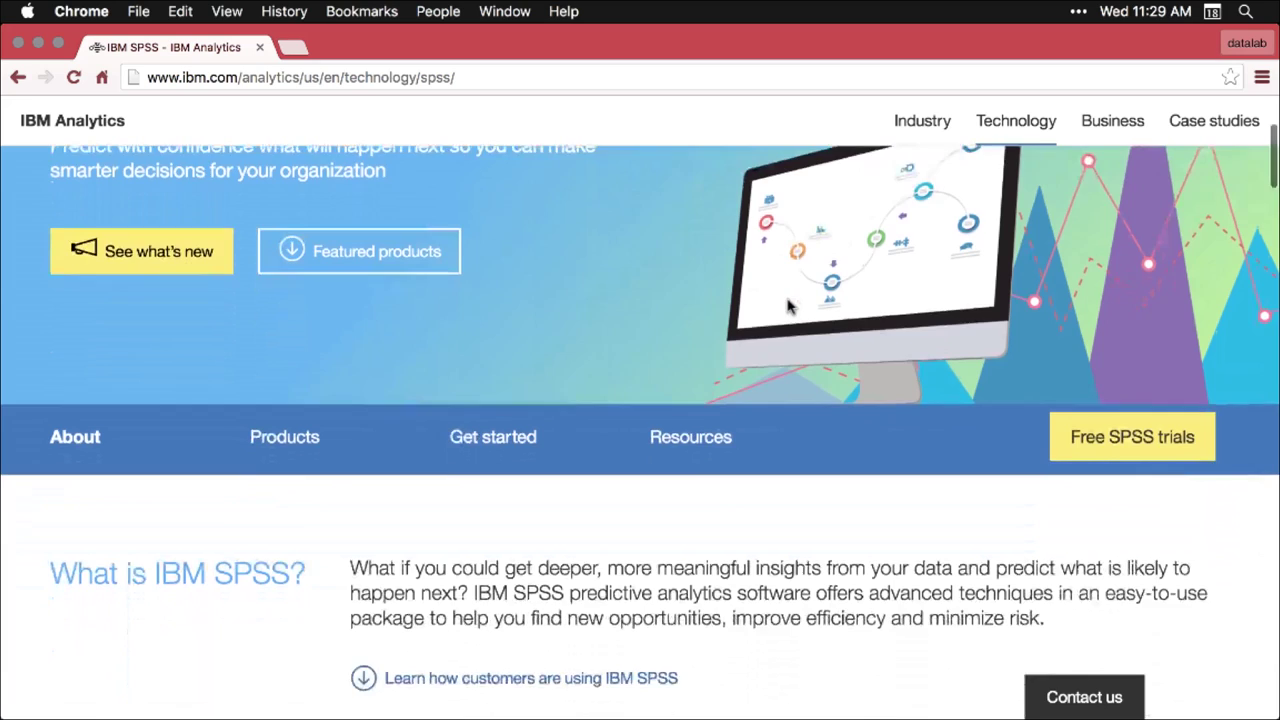
{"action": "scroll", "coordinate": [788, 307], "scroll_direction": "down", "scroll_amount": 6}
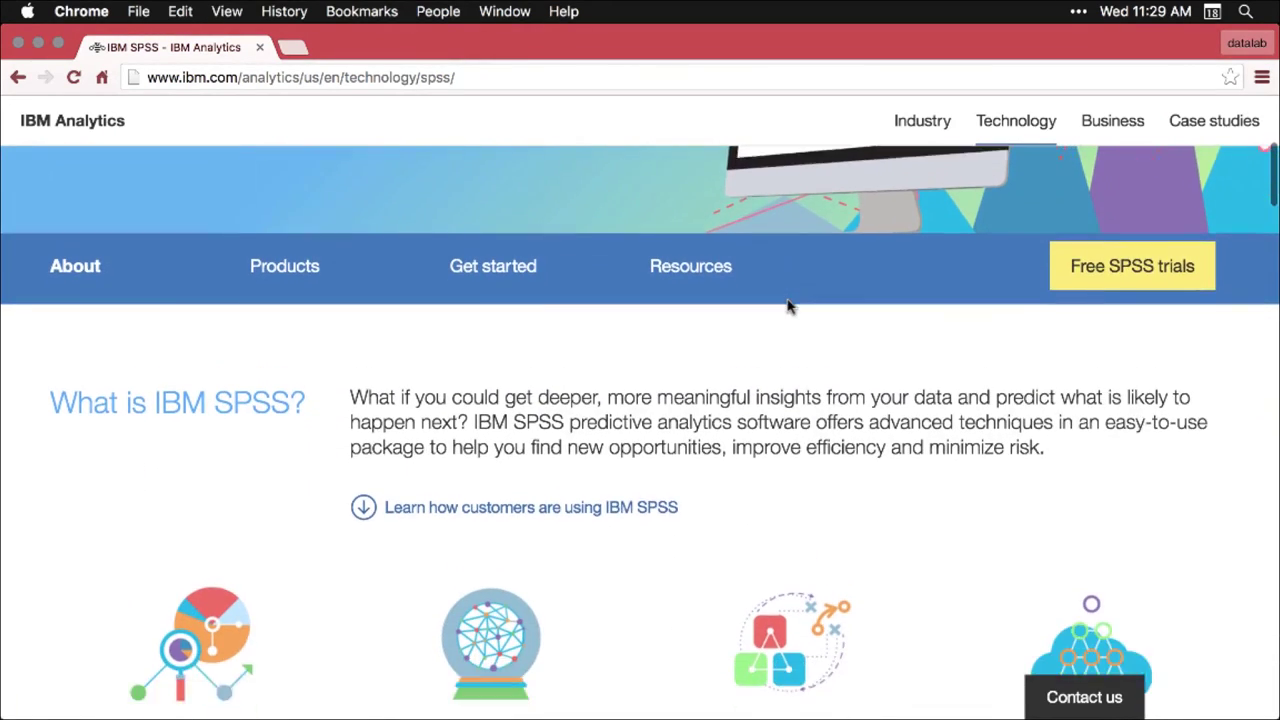
{"action": "scroll", "coordinate": [788, 307], "scroll_direction": "down", "scroll_amount": 3}
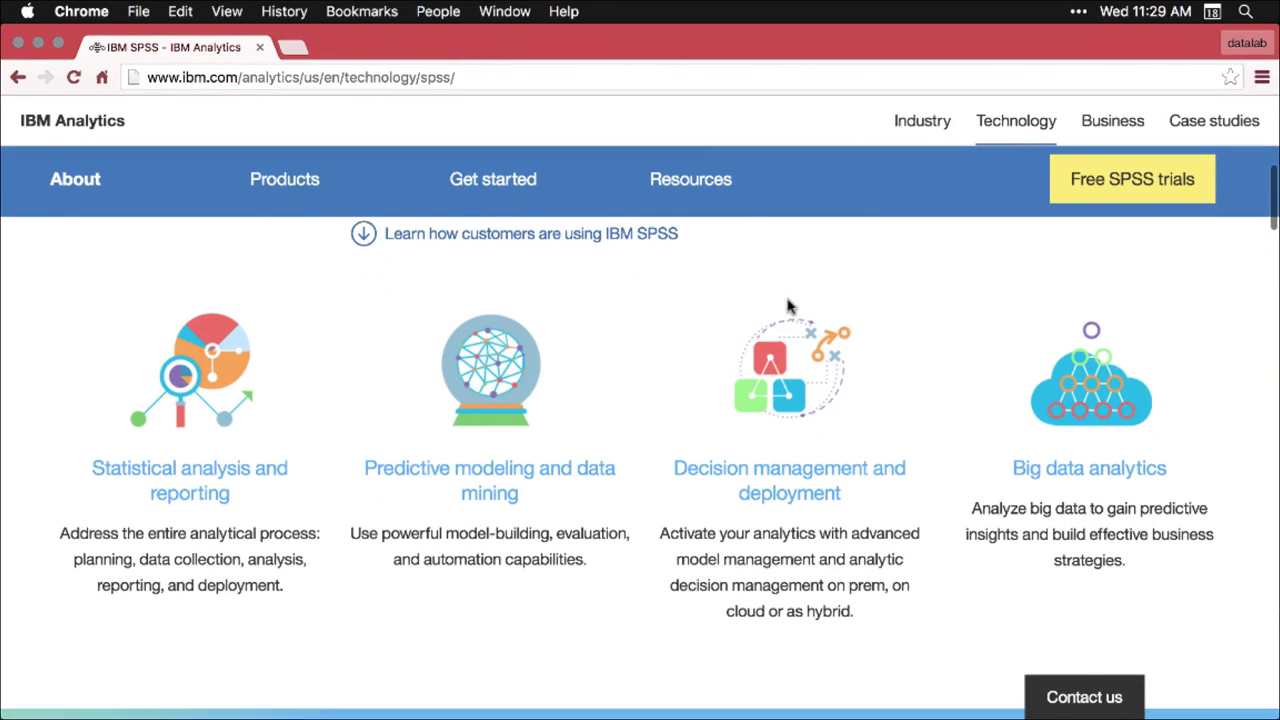
{"action": "scroll", "coordinate": [788, 307], "scroll_direction": "down", "scroll_amount": 1}
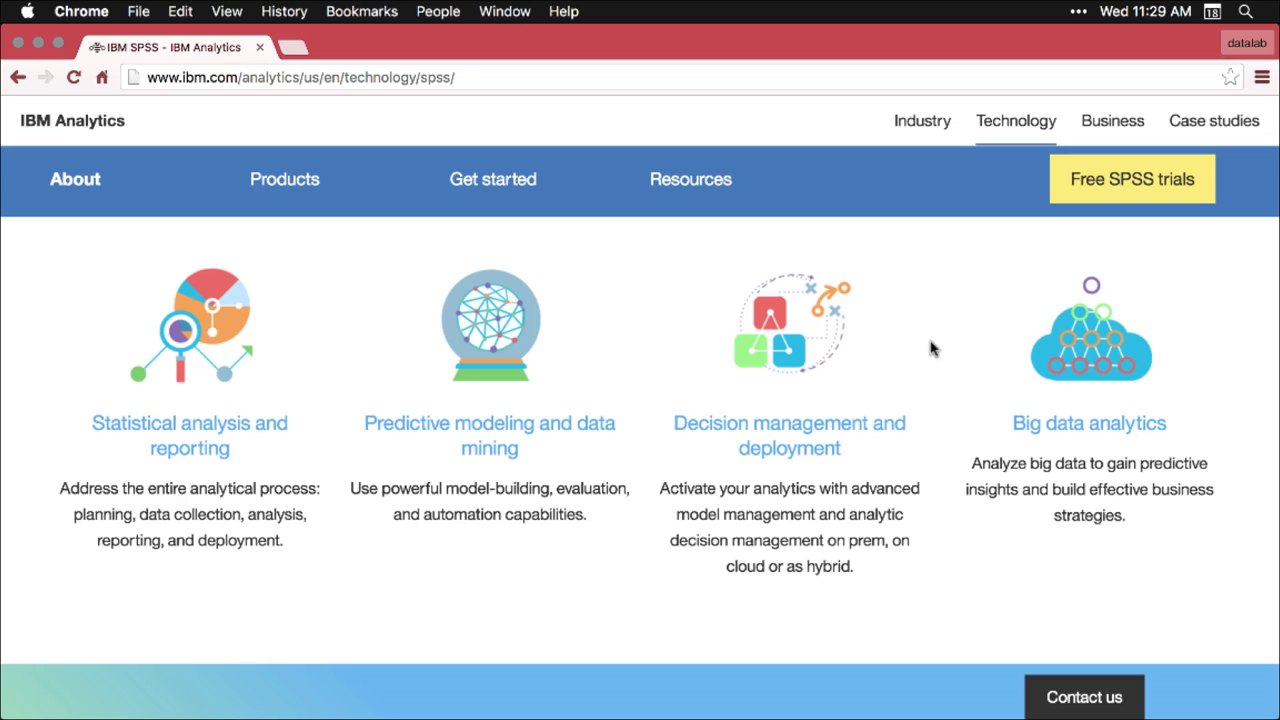
{"action": "key", "text": "super+Tab"}
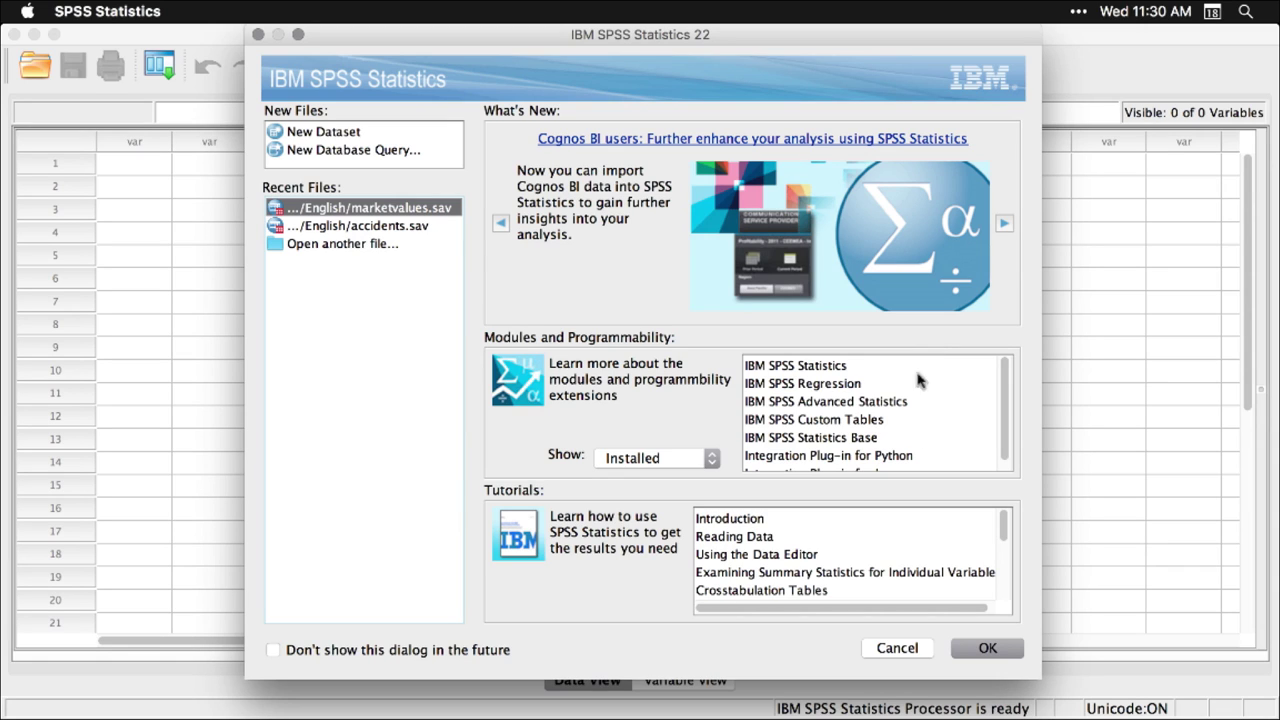
Cancel the SPSS welcome dialog to reveal the empty Untitled1 Data Editor
{"action": "left_click", "coordinate": [897, 648]}
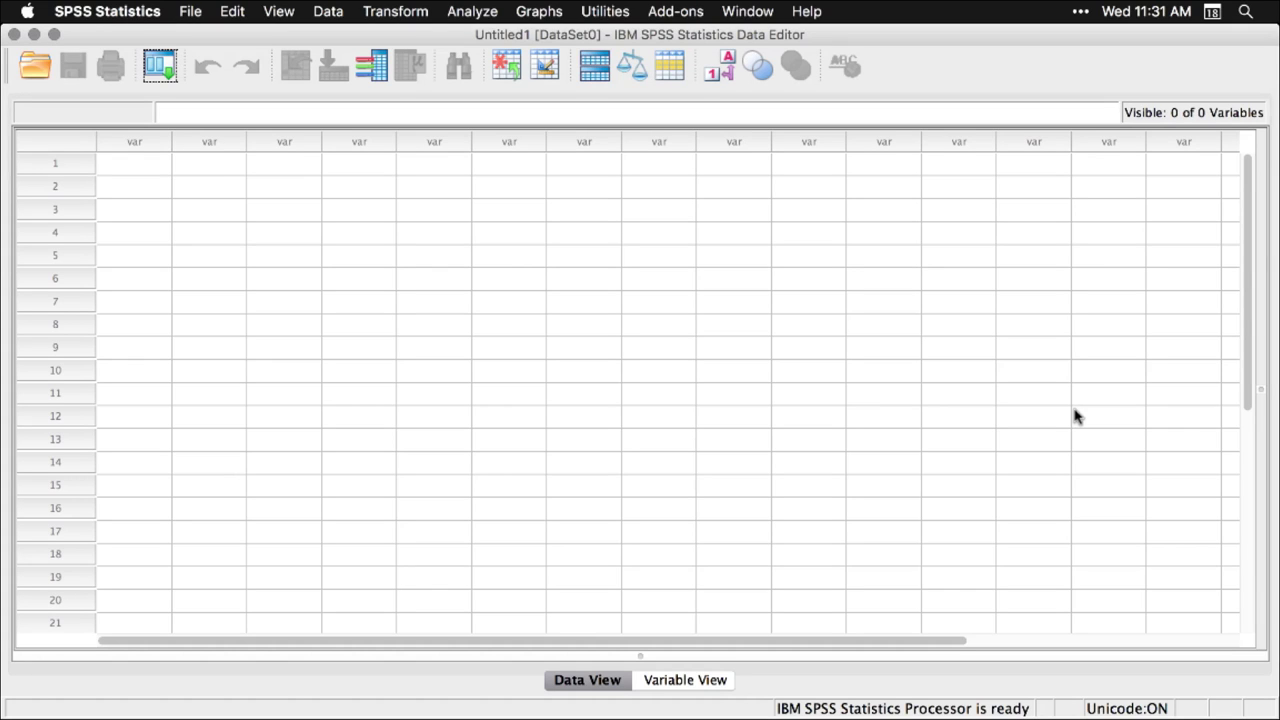
Switch to Path Finder and browse to the SPSS Statistics 22 Samples/English folder
{"action": "key", "text": "super+Tab"}
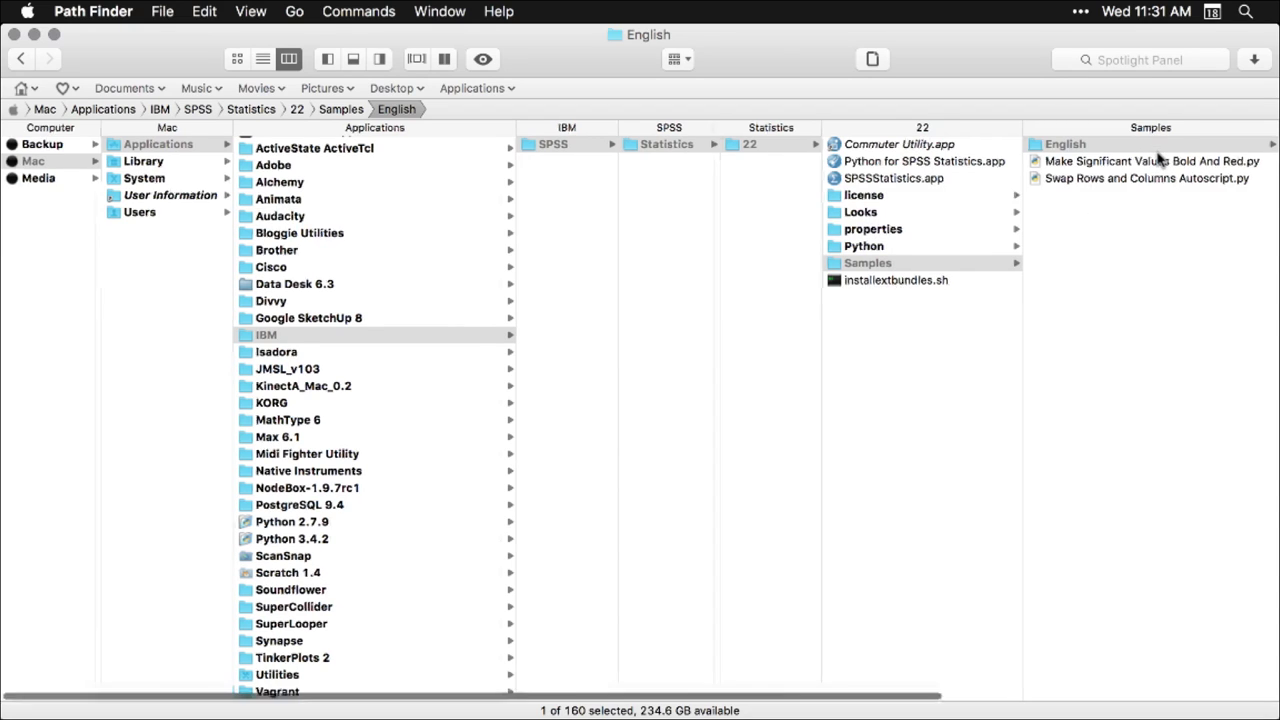
{"action": "scroll", "coordinate": [1156, 155], "scroll_direction": "right", "scroll_amount": 3}
{"action": "scroll", "coordinate": [1158, 160], "scroll_direction": "right", "scroll_amount": 5}
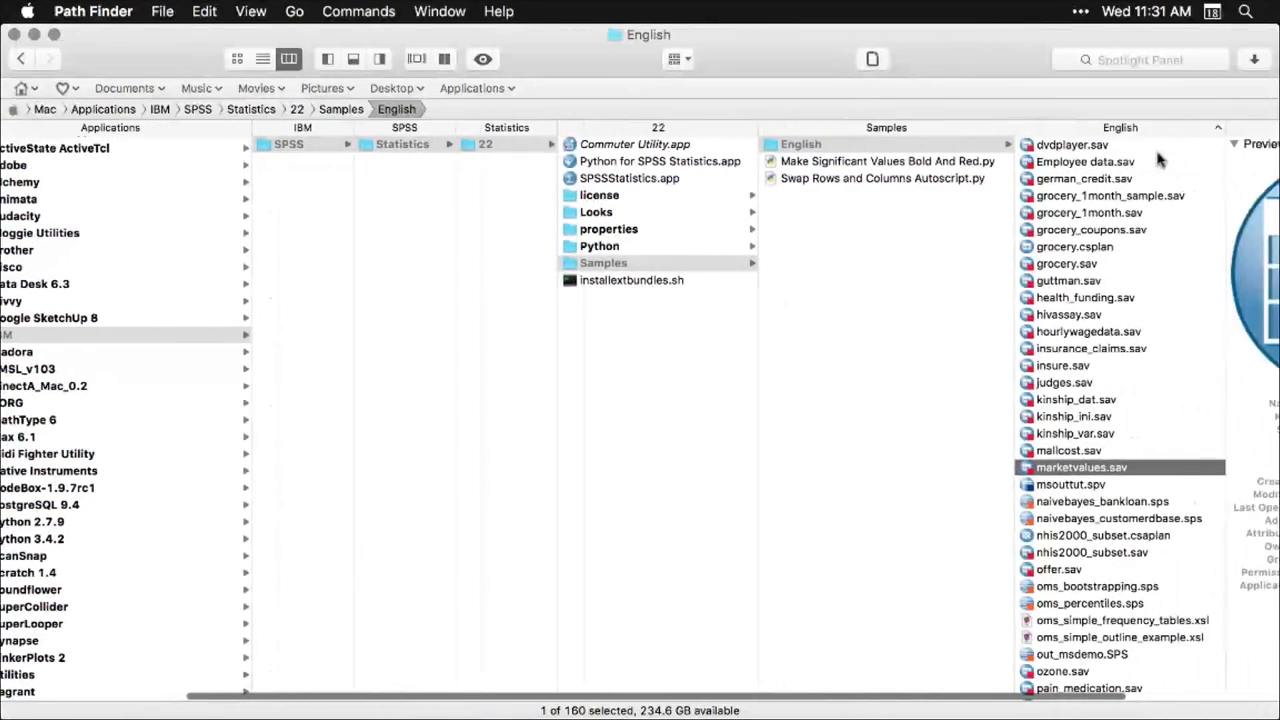
{"action": "scroll", "coordinate": [1158, 160], "scroll_direction": "right", "scroll_amount": 2}
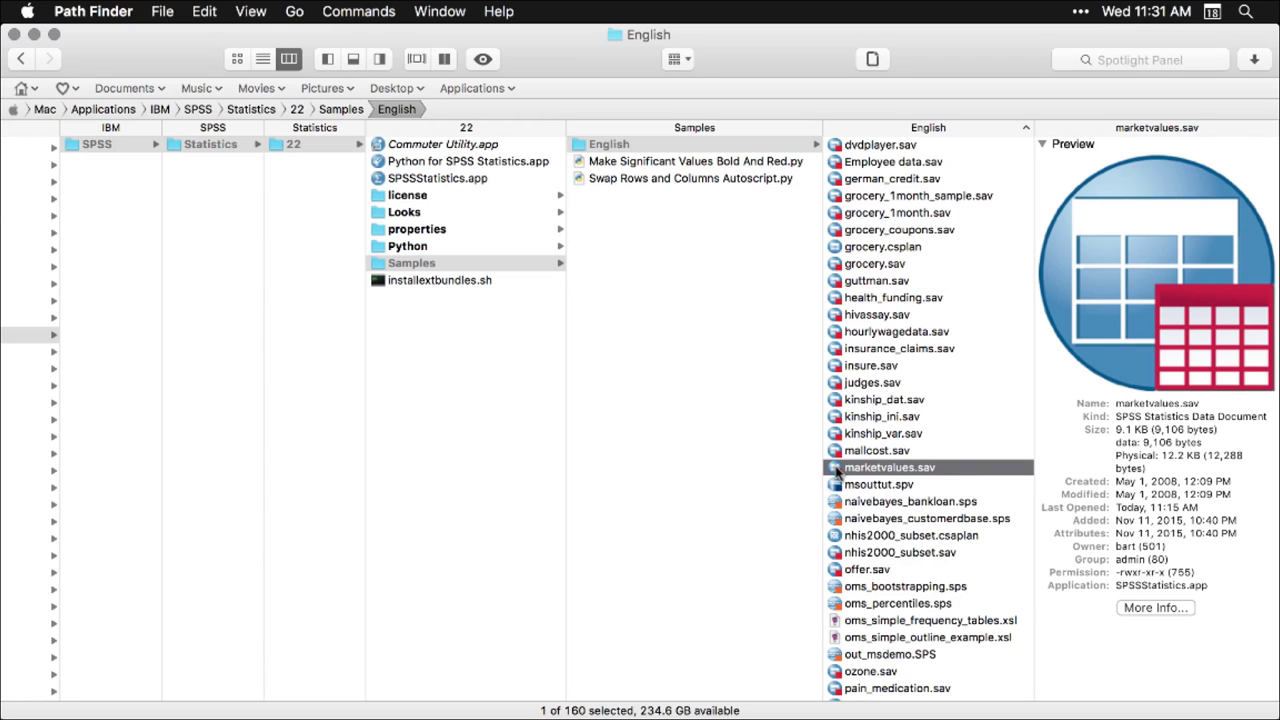
Open marketvalues.sav in the Data Editor and scroll through its house-sales cases
{"action": "double_click", "coordinate": [824, 470]}
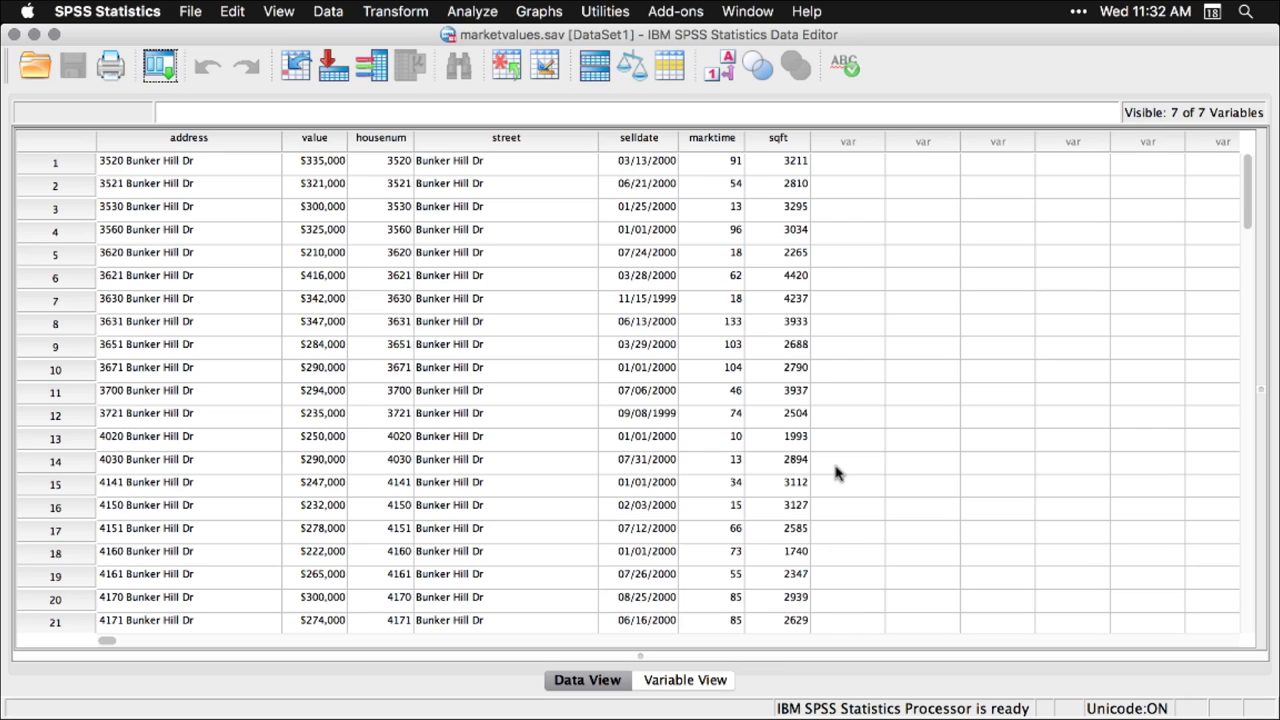
{"action": "scroll", "coordinate": [838, 474], "scroll_direction": "down", "scroll_amount": 10}
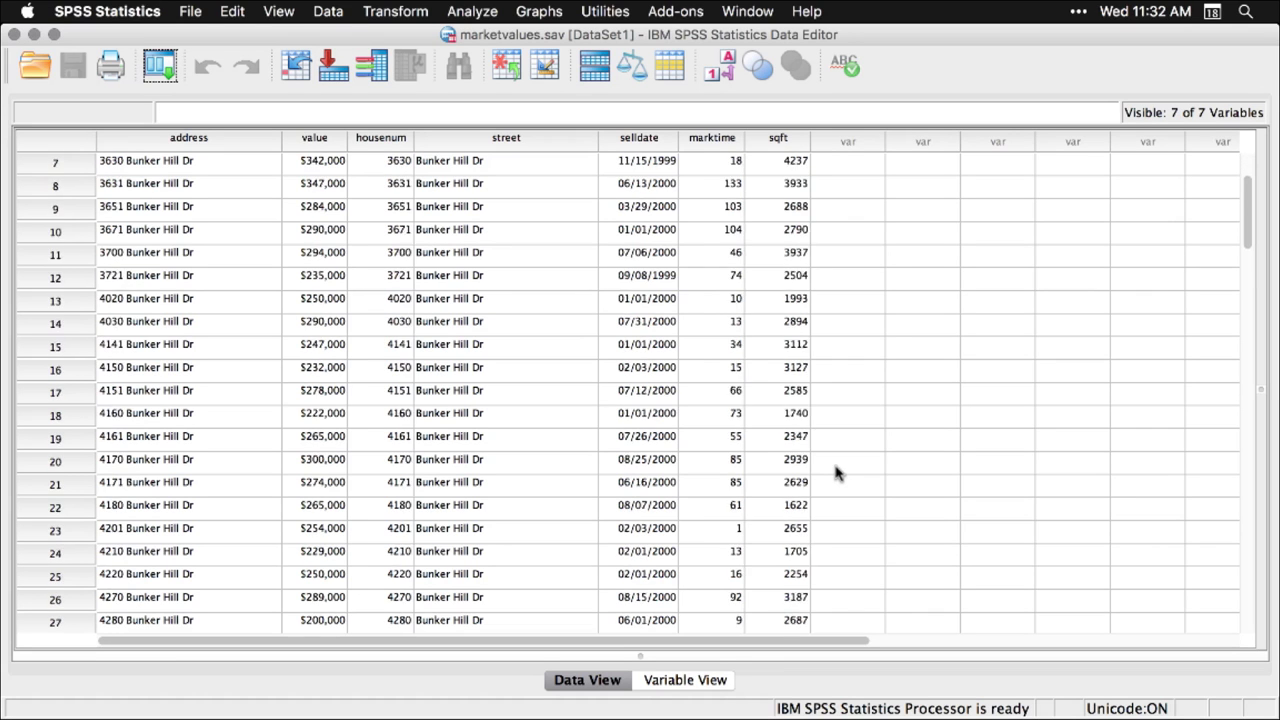
{"action": "scroll", "coordinate": [838, 474], "scroll_direction": "down", "scroll_amount": 12}
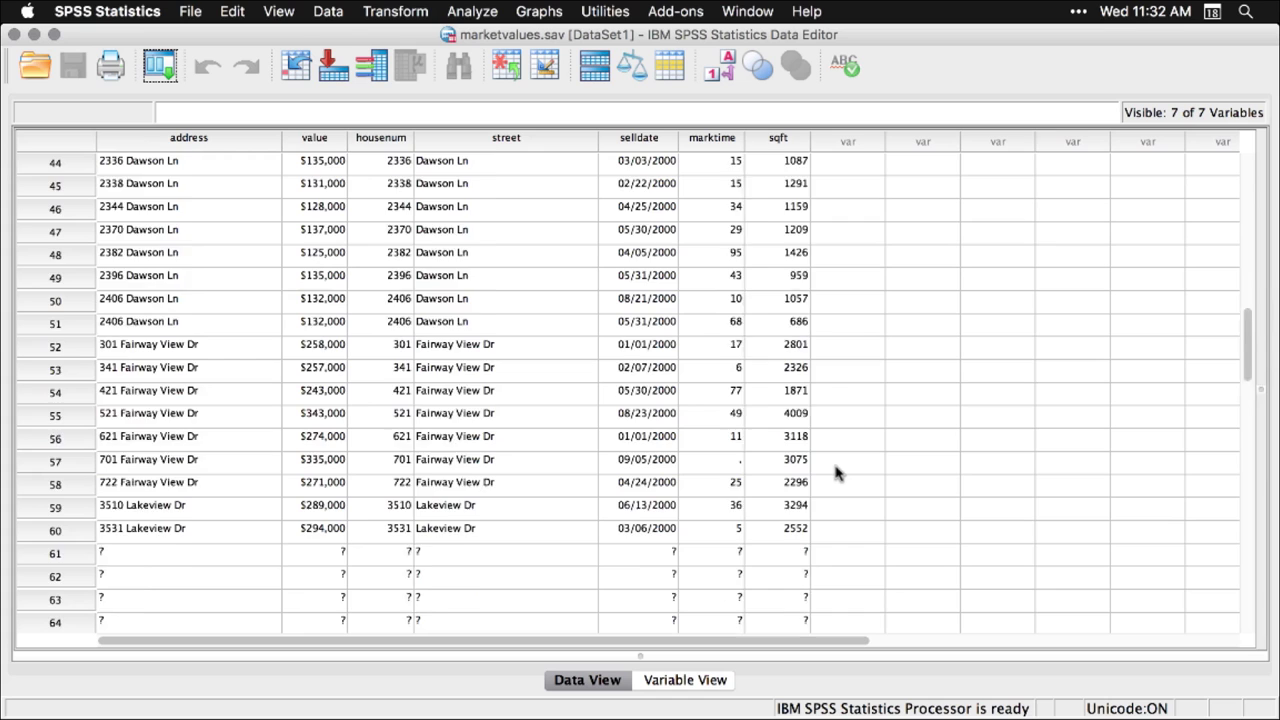
{"action": "scroll", "coordinate": [838, 474], "scroll_direction": "up", "scroll_amount": 18}
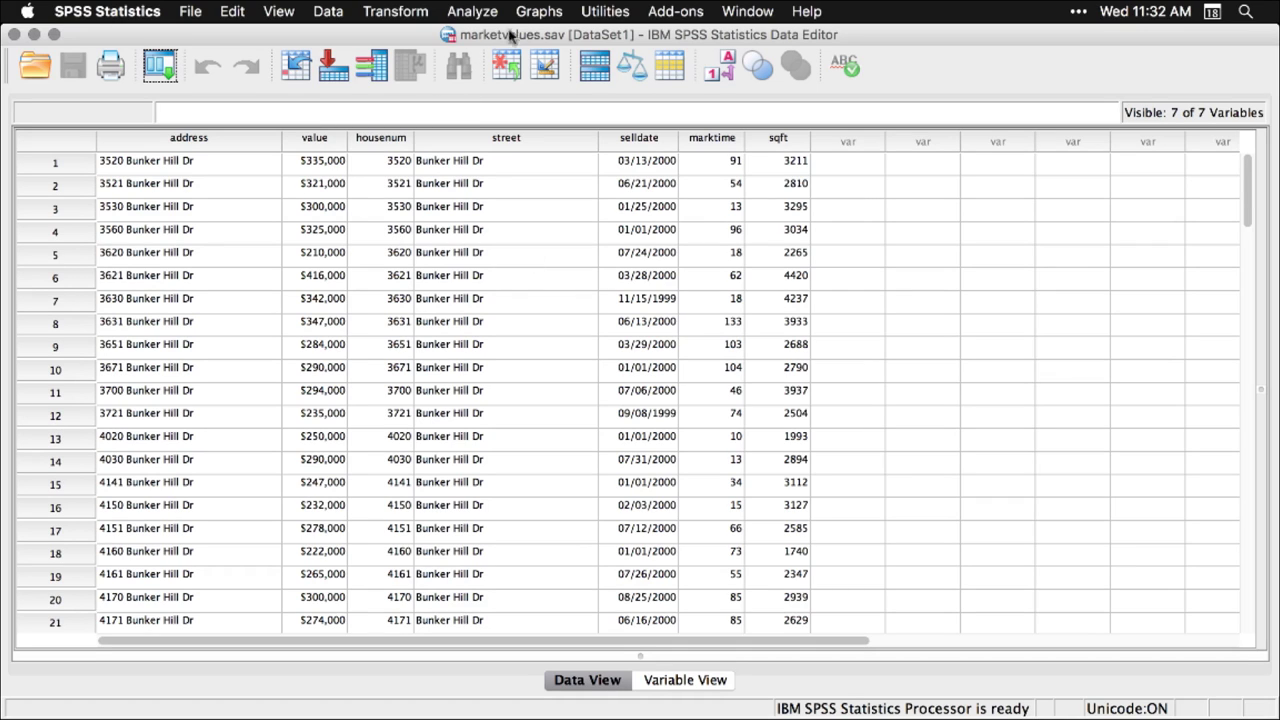
Use Graphs > Legacy Dialogs > Histogram to chart Purchase Price with a normal curve
{"action": "left_click", "coordinate": [549, 13]}
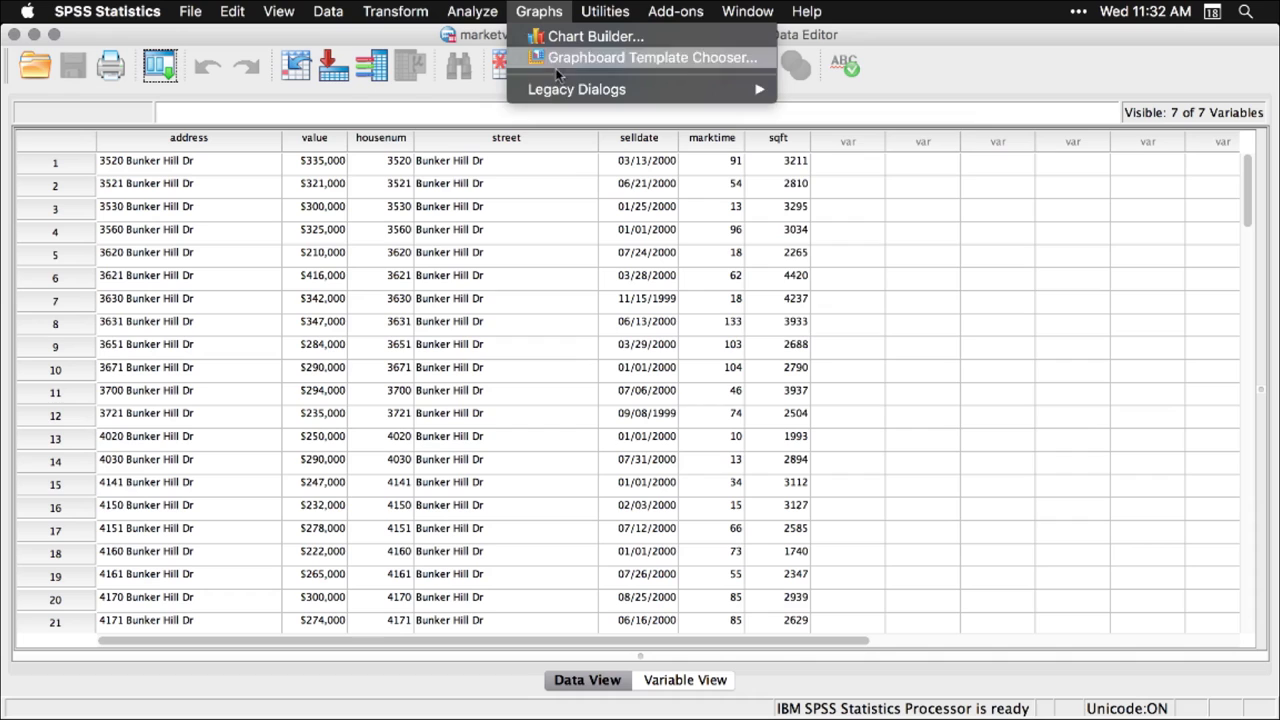
{"action": "mouse_move", "coordinate": [560, 86]}
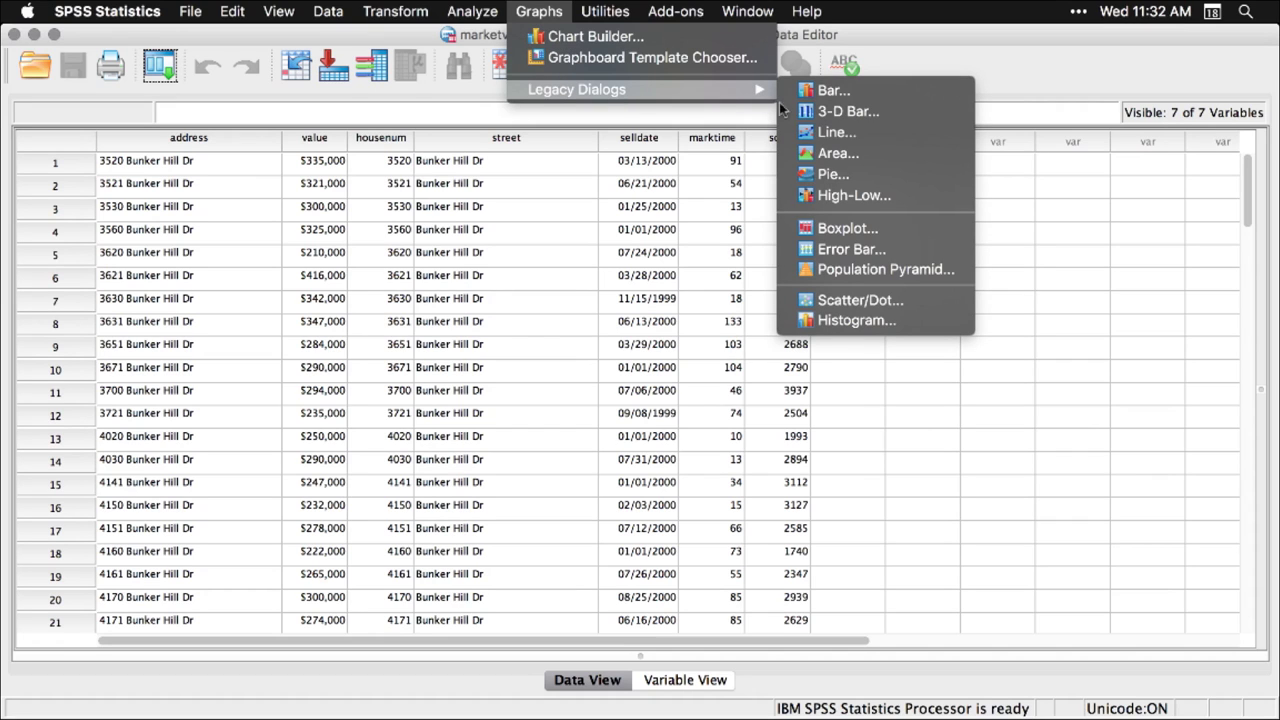
{"action": "left_click", "coordinate": [838, 322]}
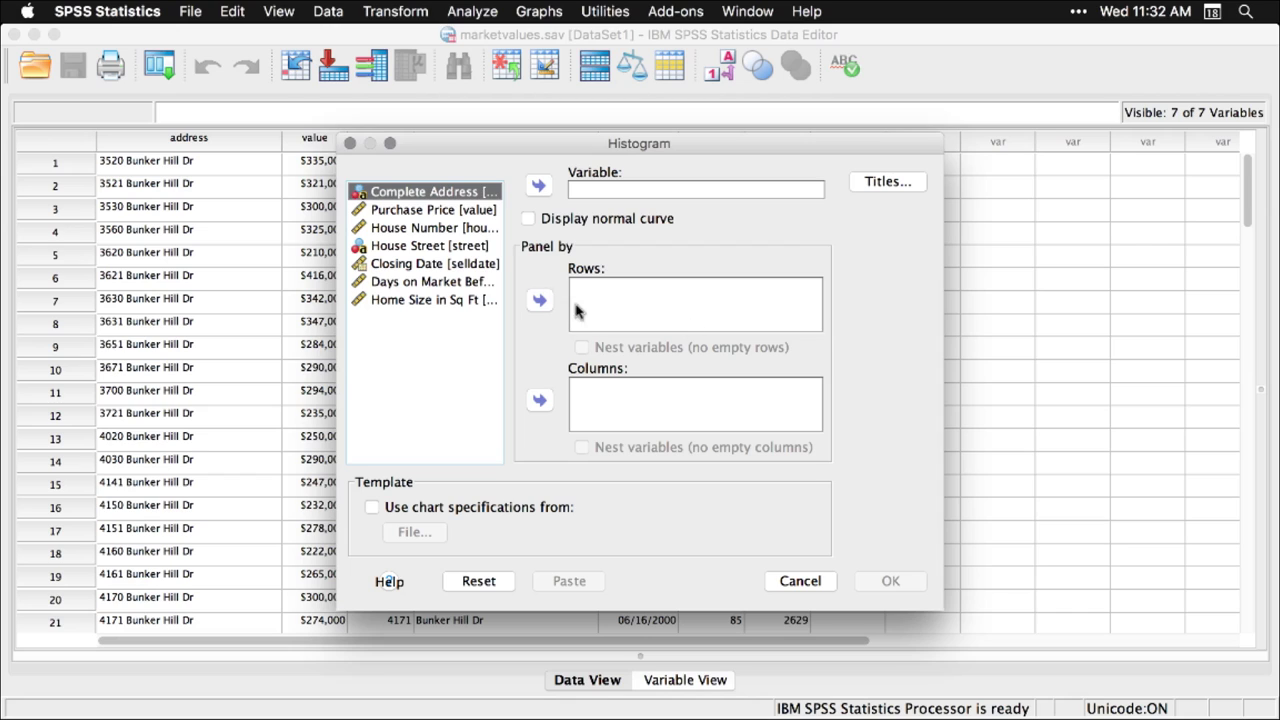
{"action": "left_click", "coordinate": [457, 210]}
{"action": "left_click", "coordinate": [539, 187]}
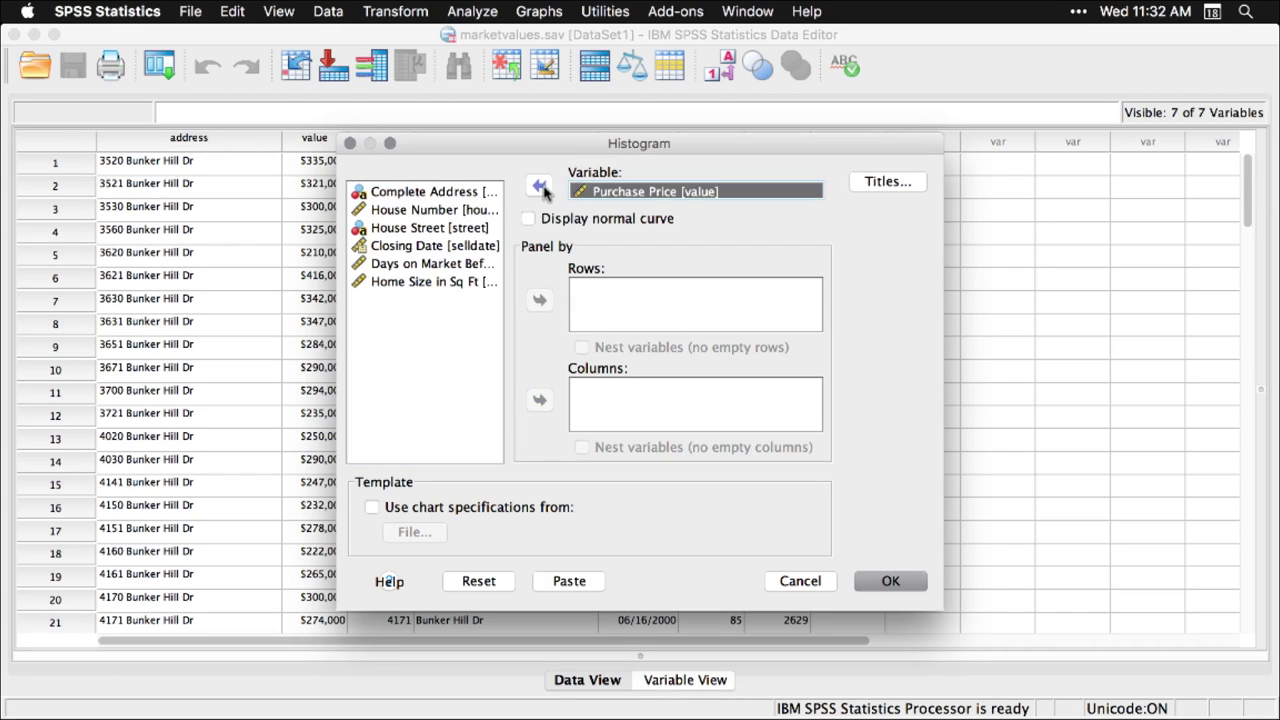
{"action": "left_click", "coordinate": [529, 220]}
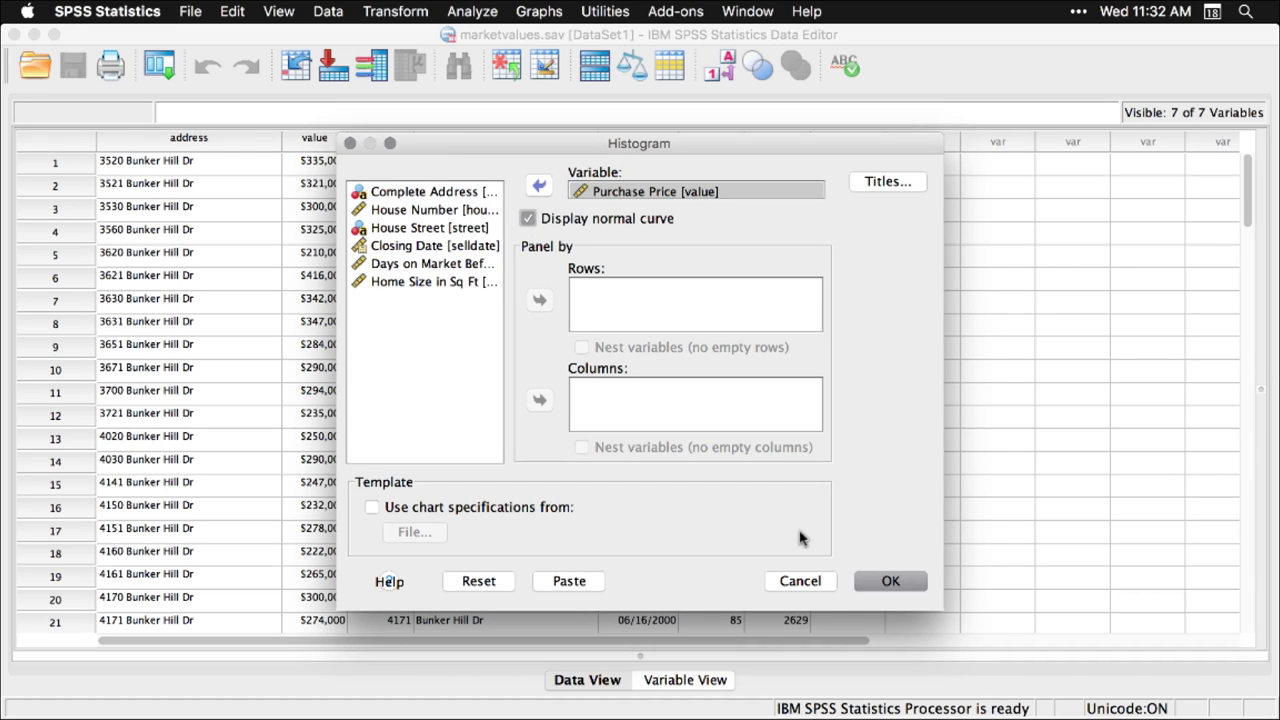
{"action": "left_click", "coordinate": [891, 581]}
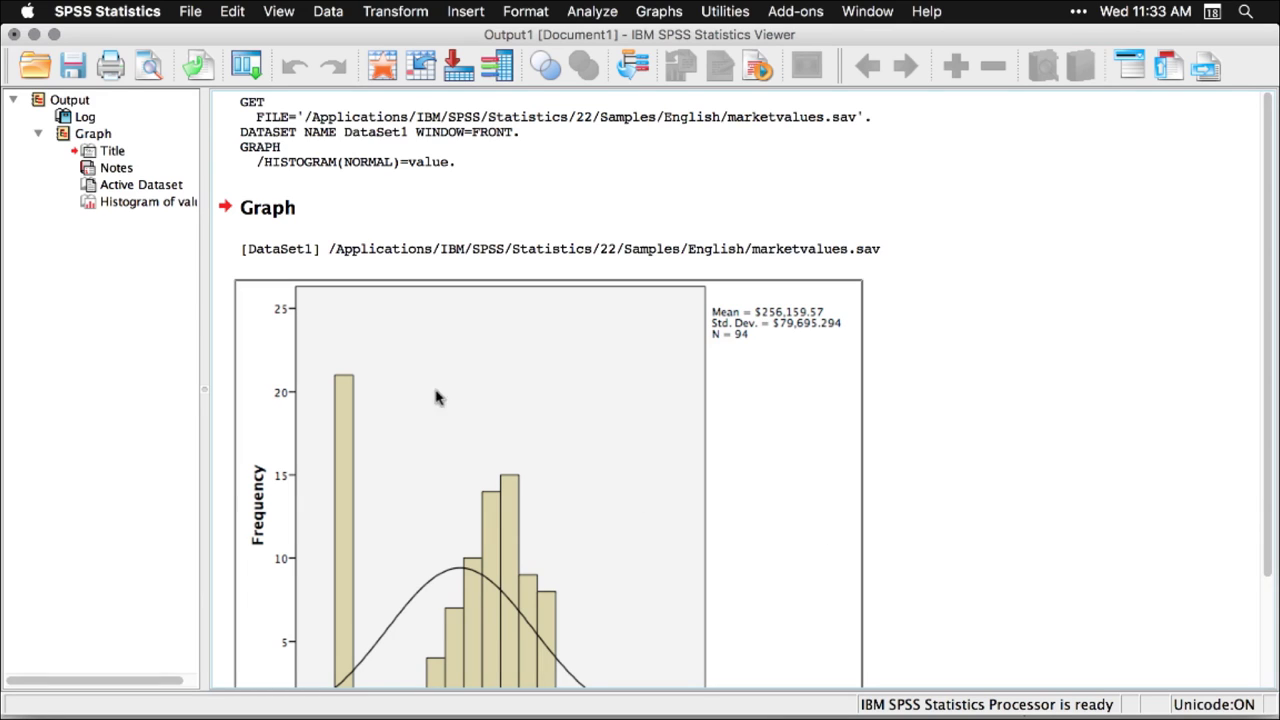
{"action": "scroll", "coordinate": [128, 172], "scroll_direction": "right", "scroll_amount": 2}
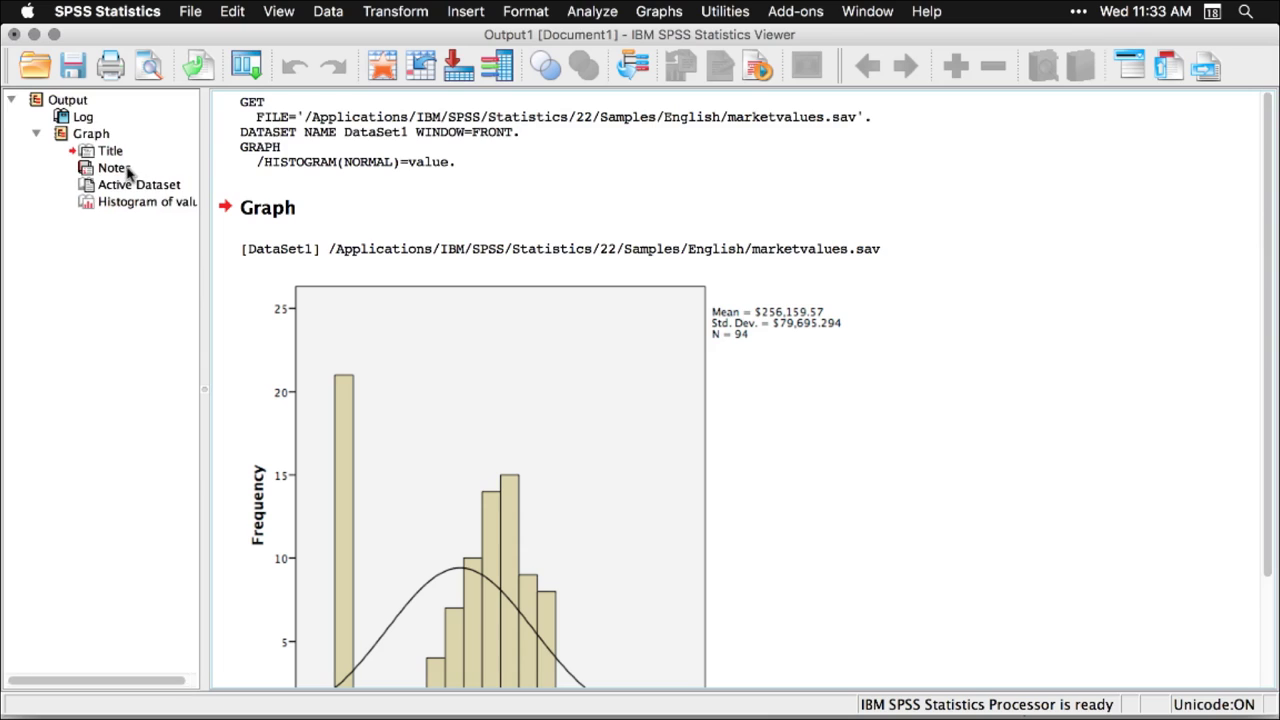
{"action": "left_click", "coordinate": [918, 124]}
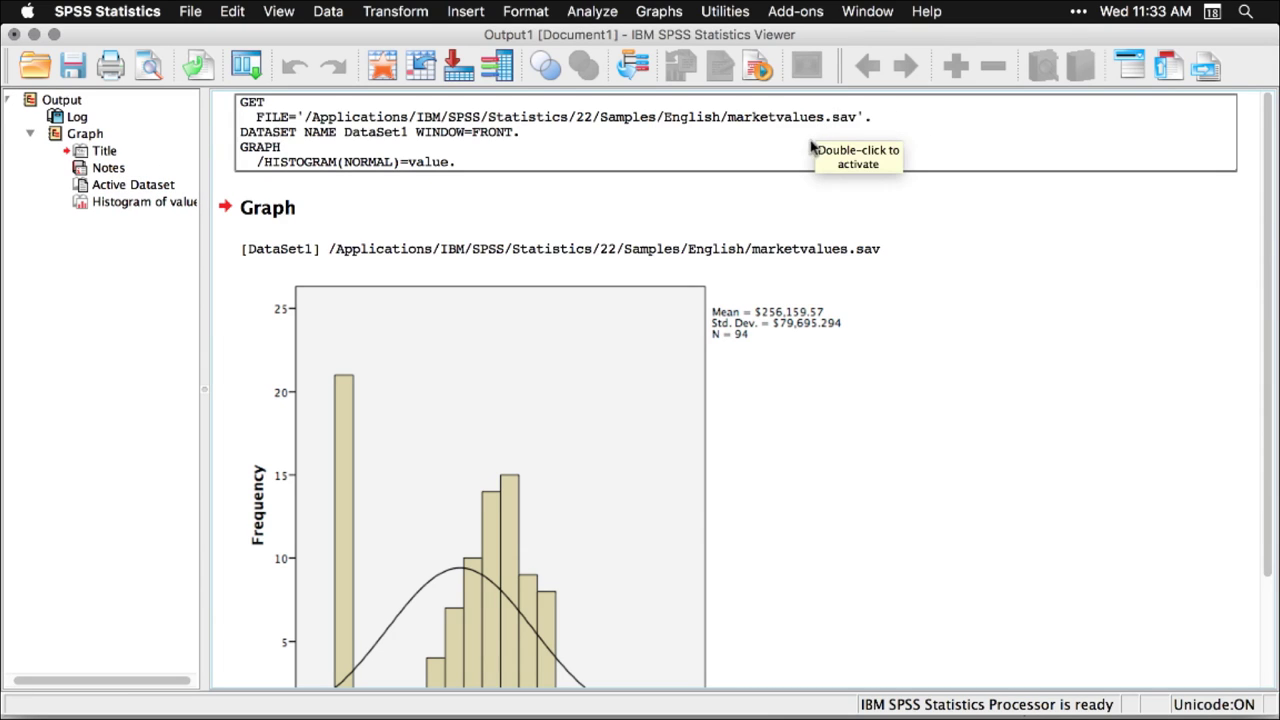
{"action": "left_click", "coordinate": [855, 212]}
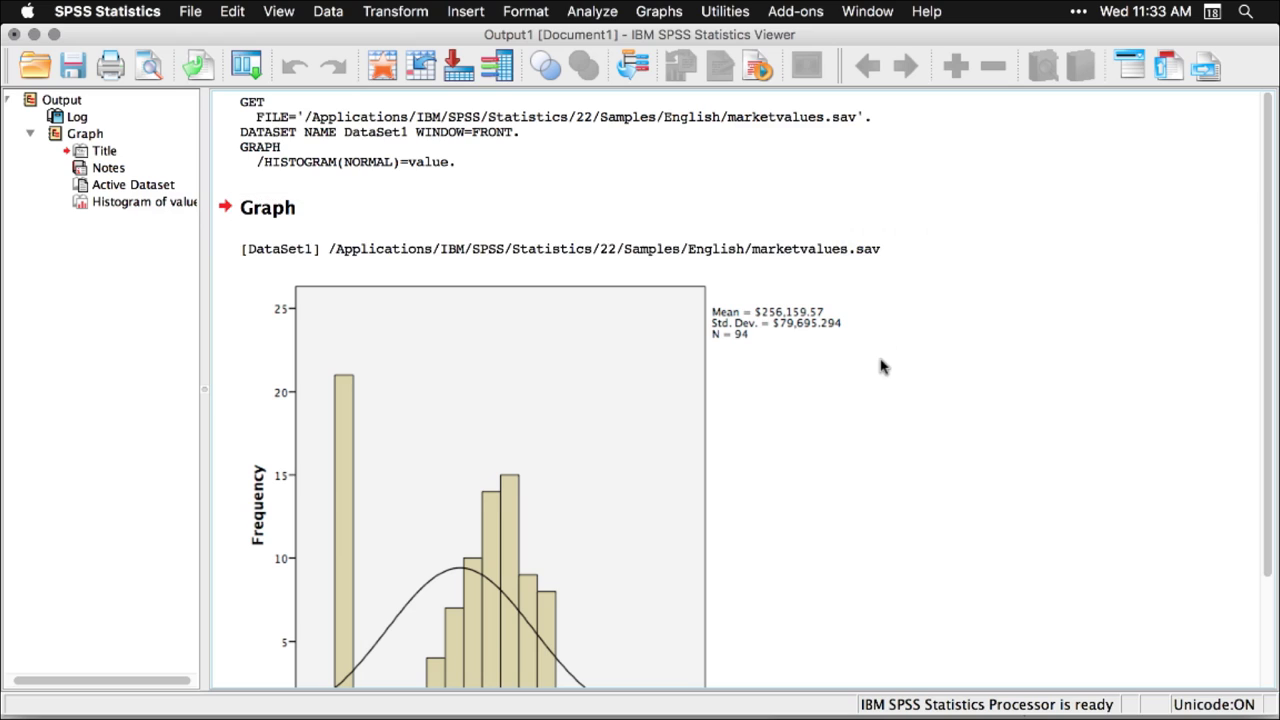
{"action": "scroll", "coordinate": [881, 364], "scroll_direction": "down", "scroll_amount": 3}
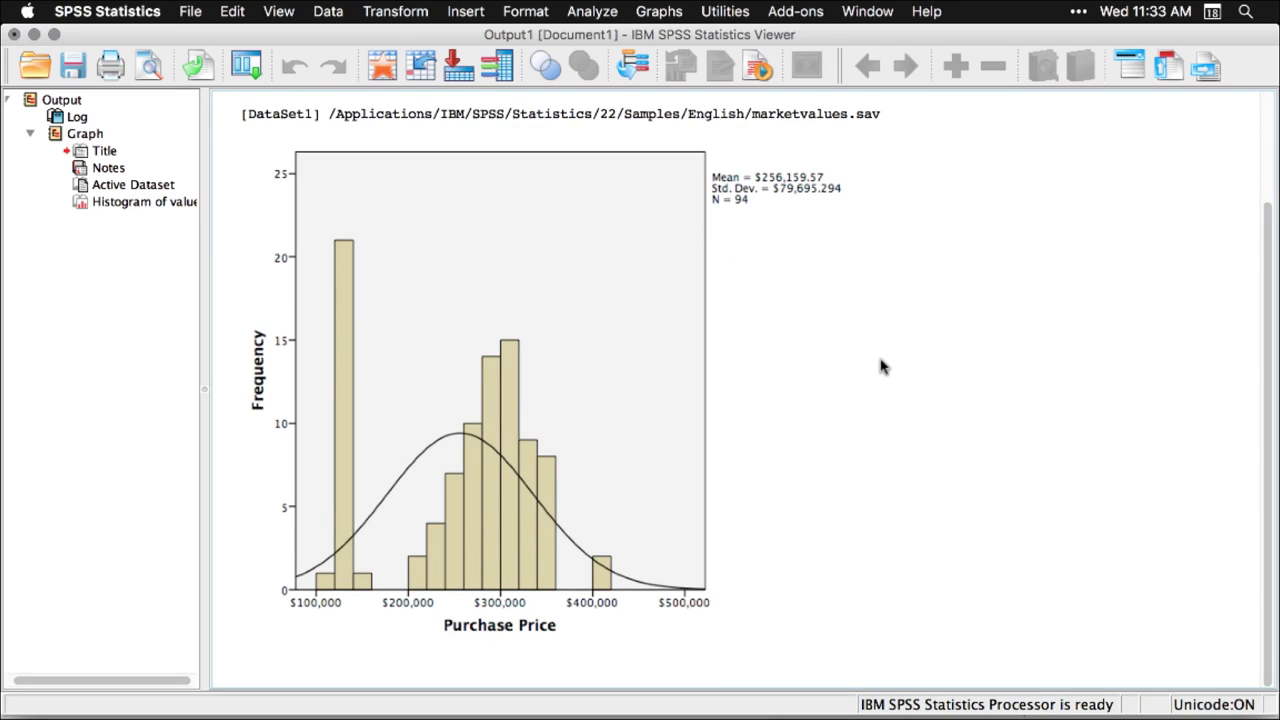
{"action": "left_click", "coordinate": [654, 288]}
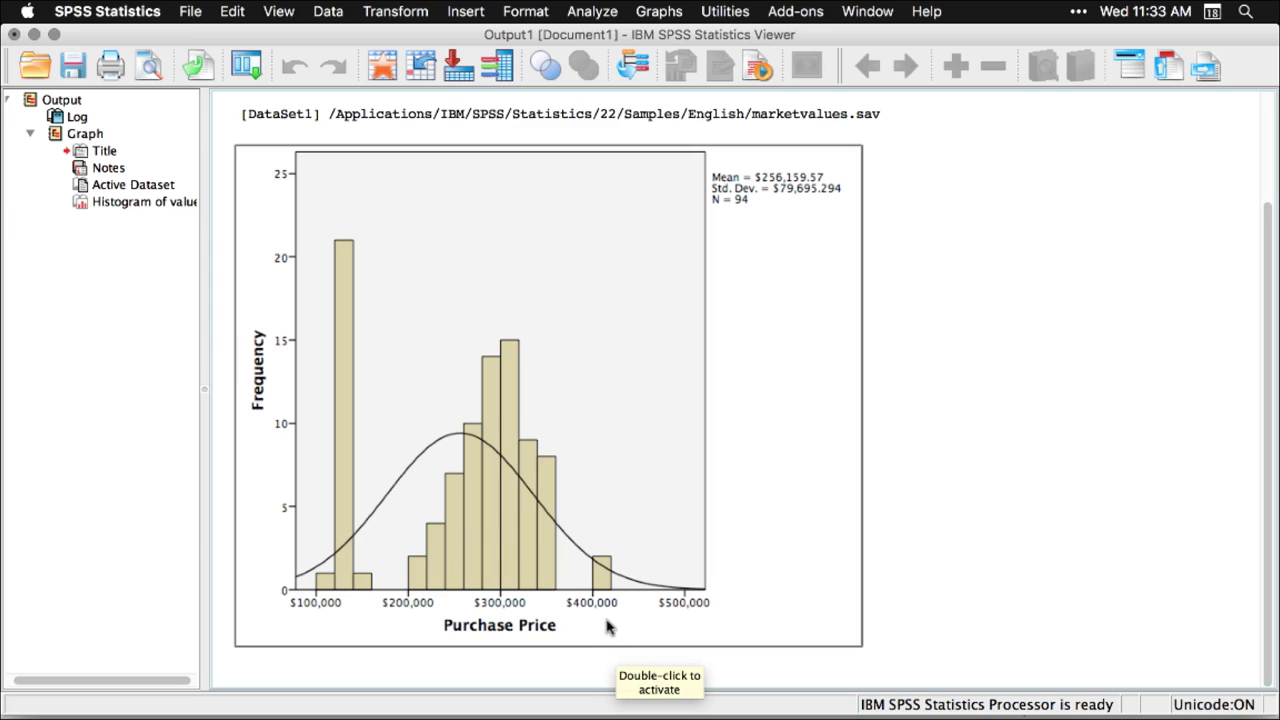
{"action": "left_click", "coordinate": [1008, 630]}
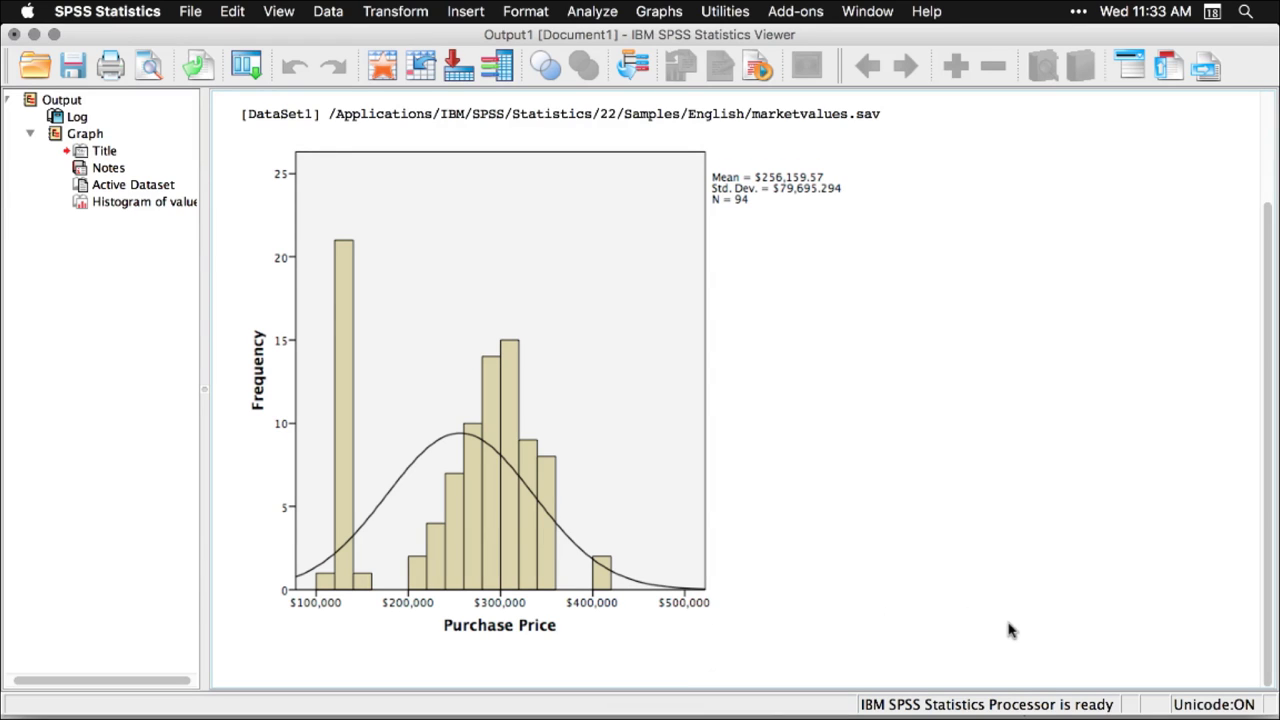
{"action": "left_click", "coordinate": [862, 192]}
{"action": "left_click", "coordinate": [870, 198]}
From the marketvalues data, run Analyze > Descriptive Statistics > Explore with Purchase Price as dependent
{"action": "key", "text": "super+grave"}
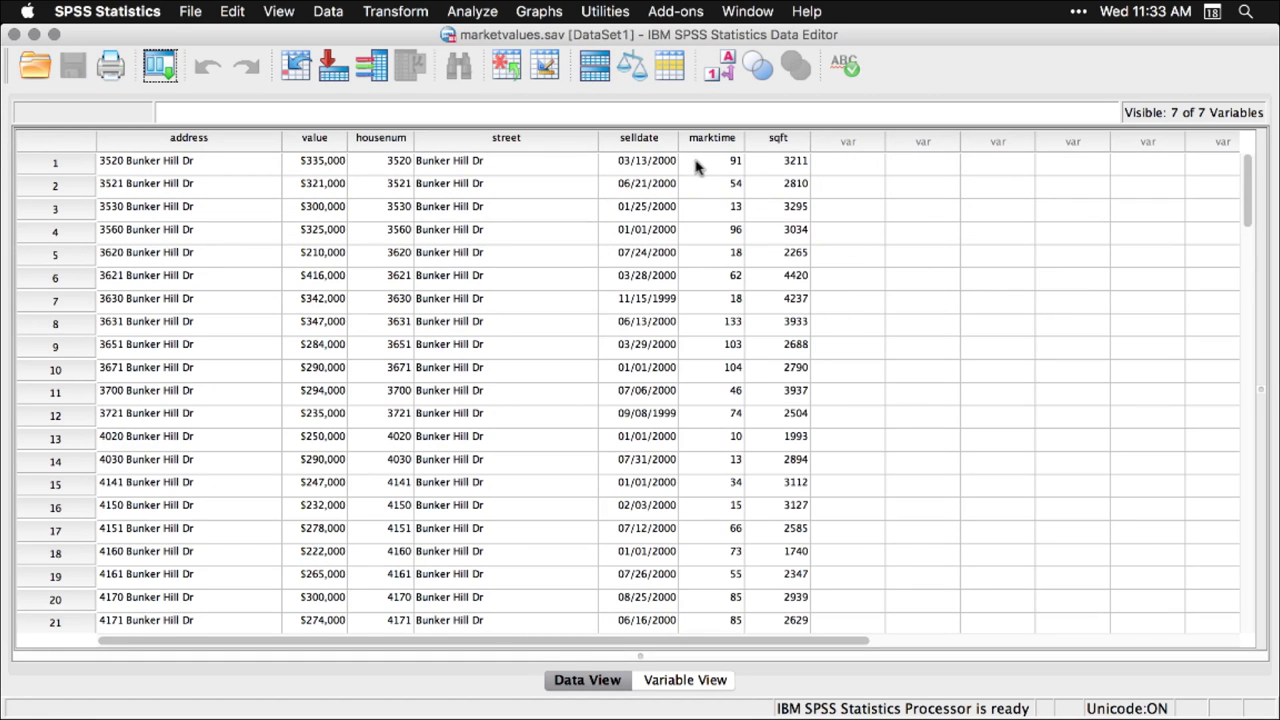
{"action": "left_click", "coordinate": [483, 11]}
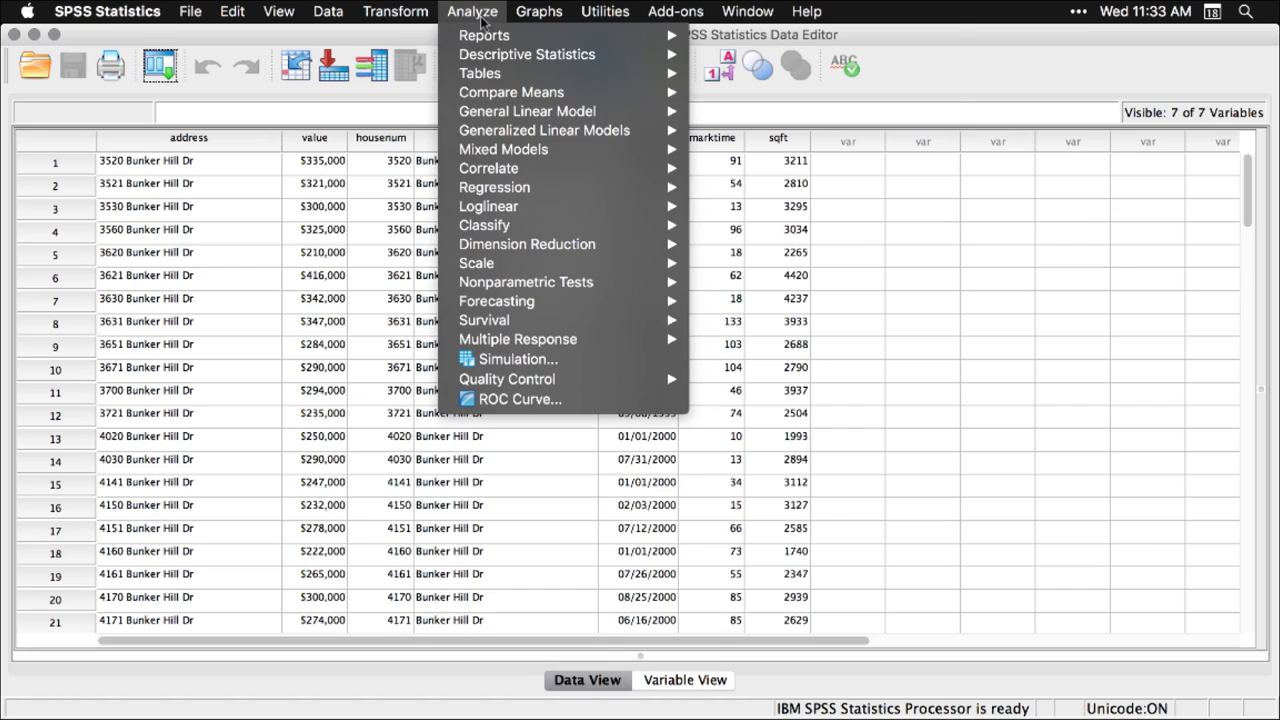
{"action": "mouse_move", "coordinate": [485, 56]}
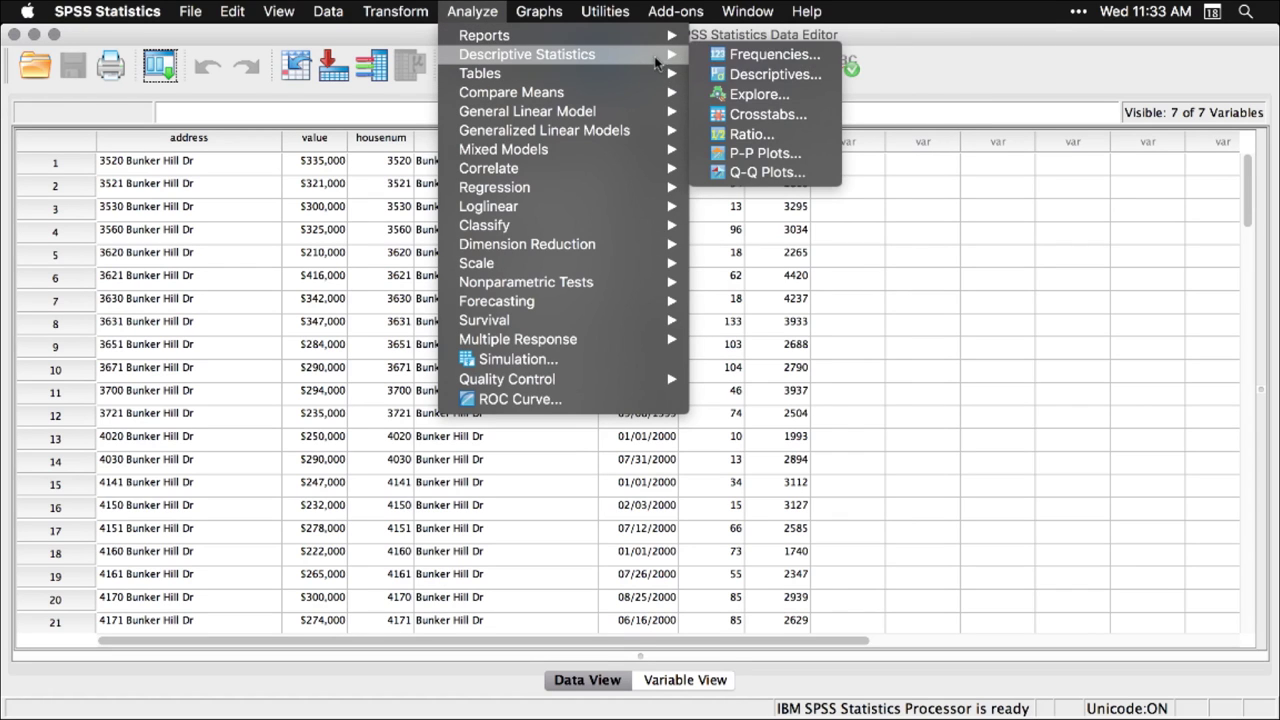
{"action": "left_click", "coordinate": [756, 96]}
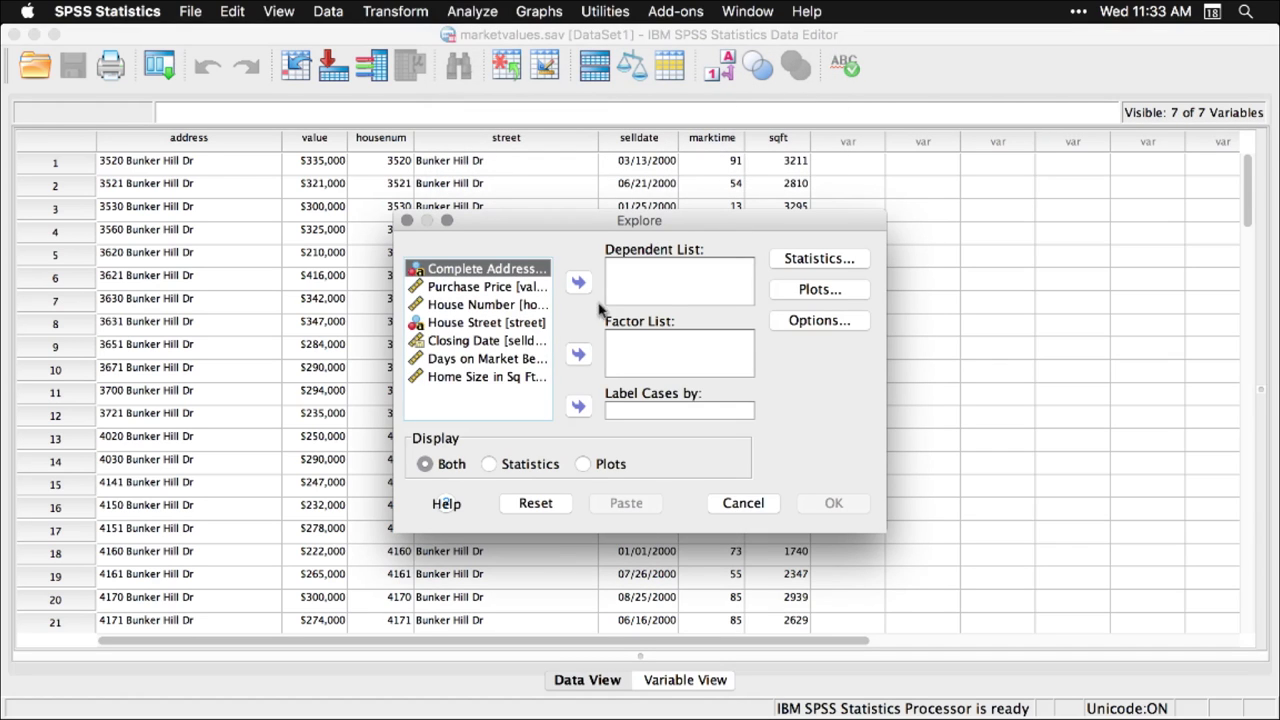
{"action": "left_click", "coordinate": [500, 288]}
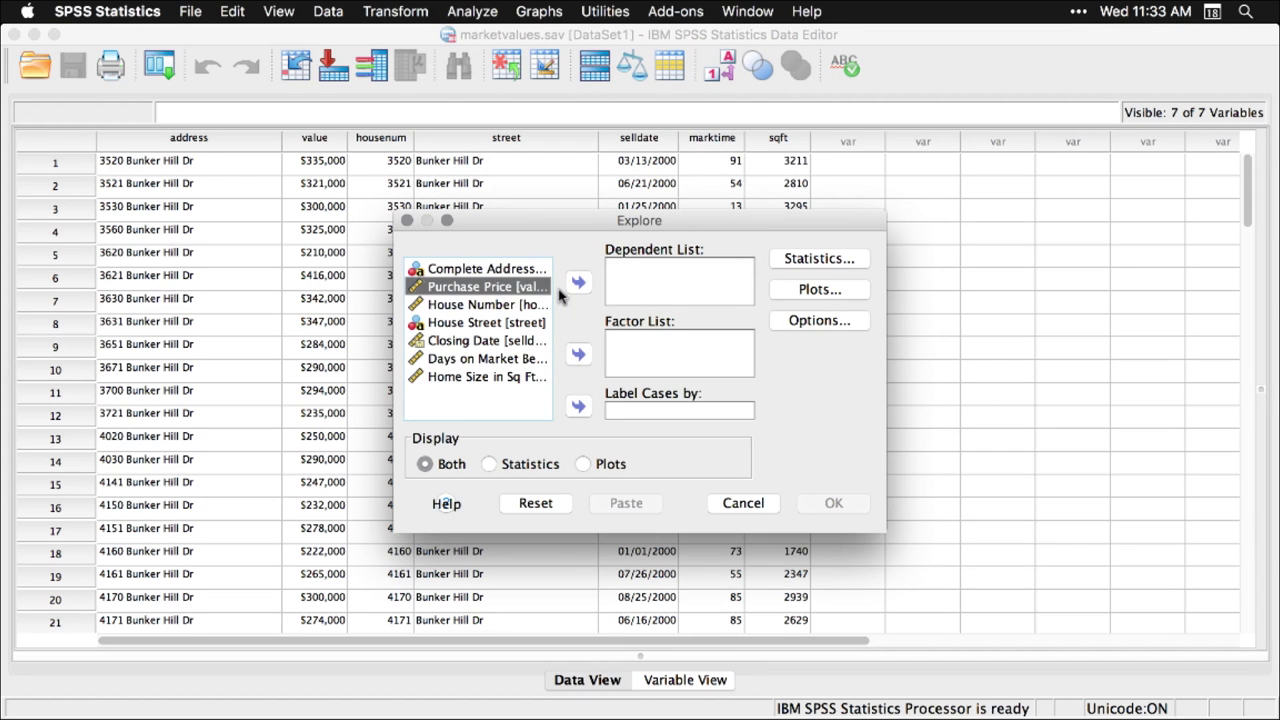
{"action": "left_click", "coordinate": [578, 285]}
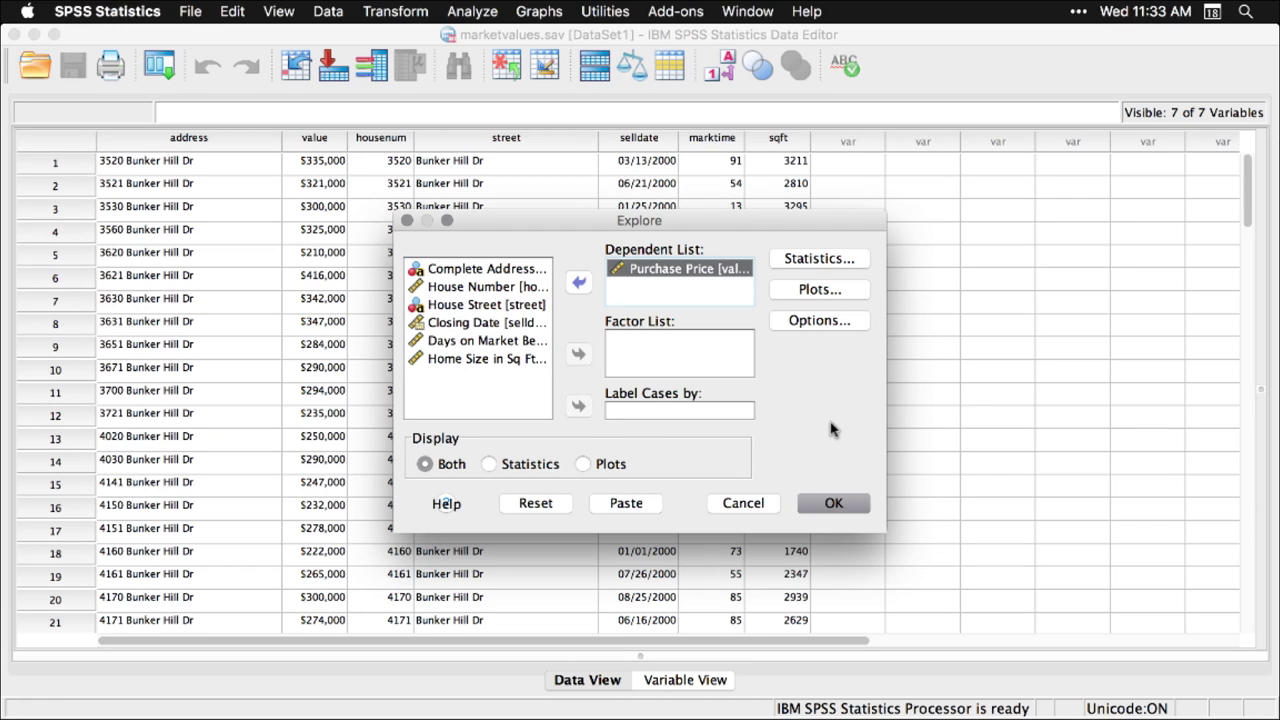
{"action": "left_click", "coordinate": [833, 506]}
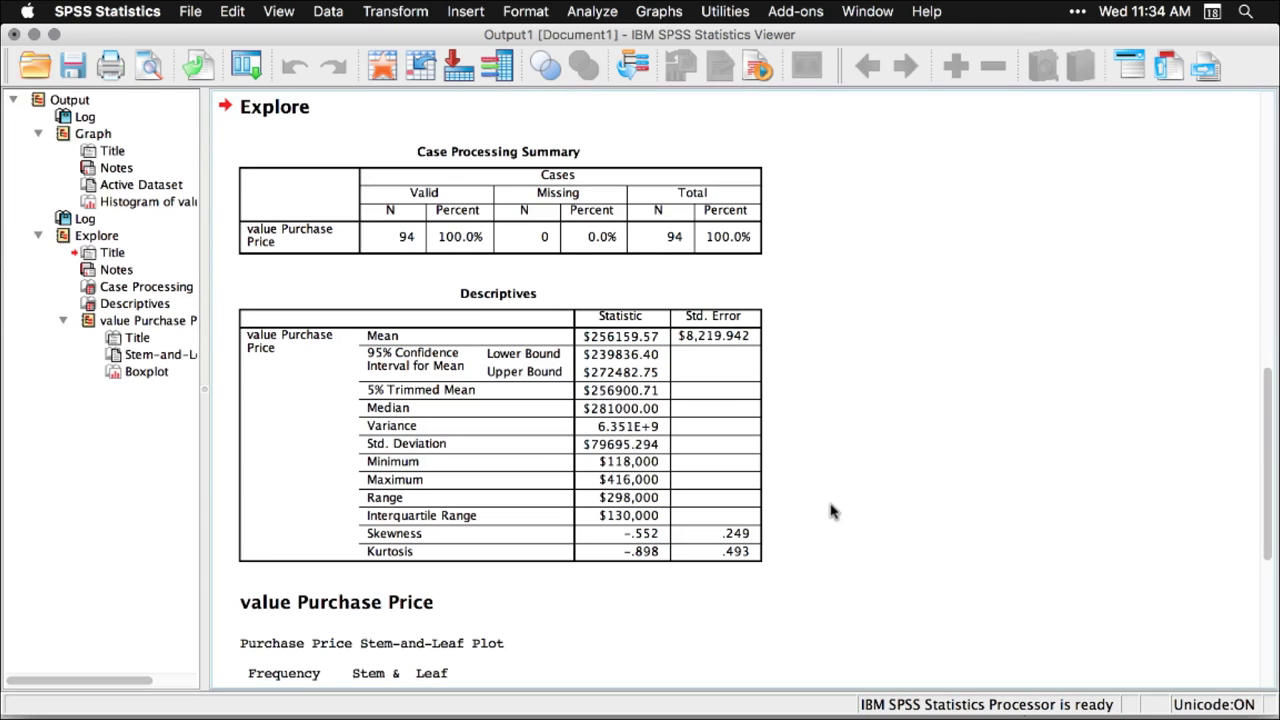
Review the Purchase Price case summary, descriptives, stem-and-leaf plot and boxplot in the Output Viewer
{"action": "scroll", "coordinate": [830, 511], "scroll_direction": "up", "scroll_amount": 10}
{"action": "scroll", "coordinate": [830, 511], "scroll_direction": "down", "scroll_amount": 6}
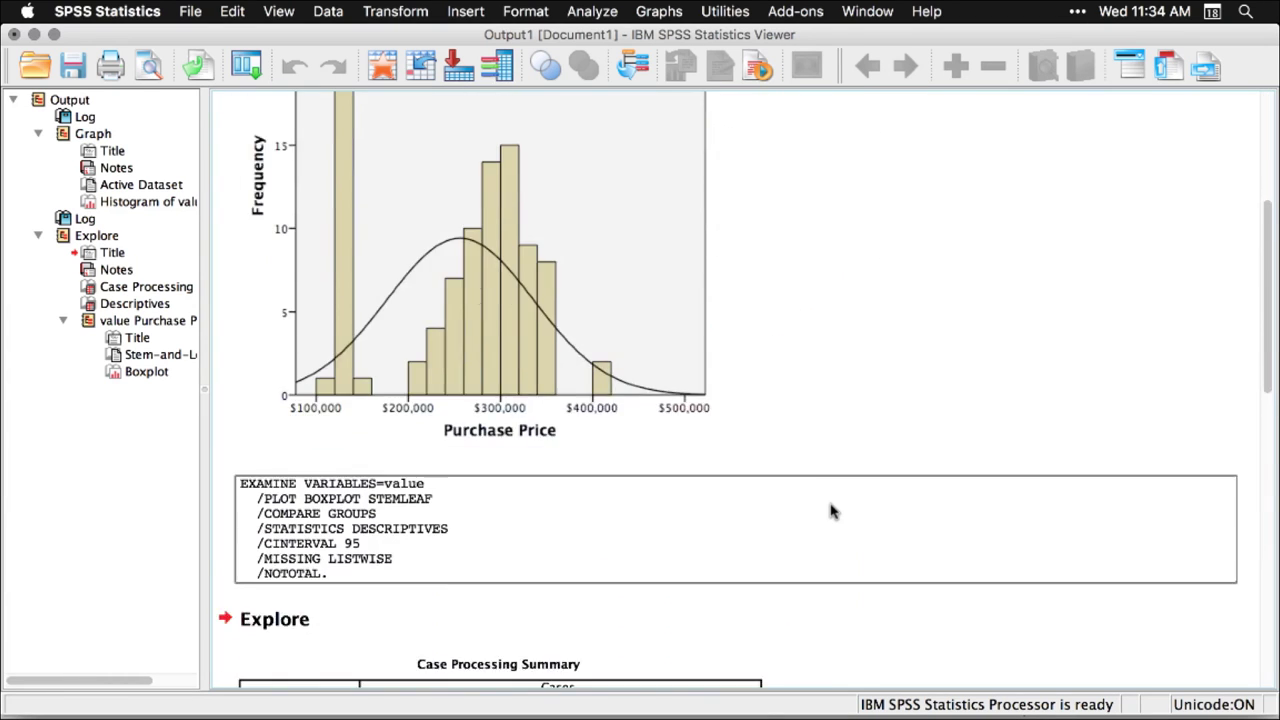
{"action": "scroll", "coordinate": [830, 511], "scroll_direction": "down", "scroll_amount": 2}
{"action": "scroll", "coordinate": [830, 511], "scroll_direction": "down", "scroll_amount": 6}
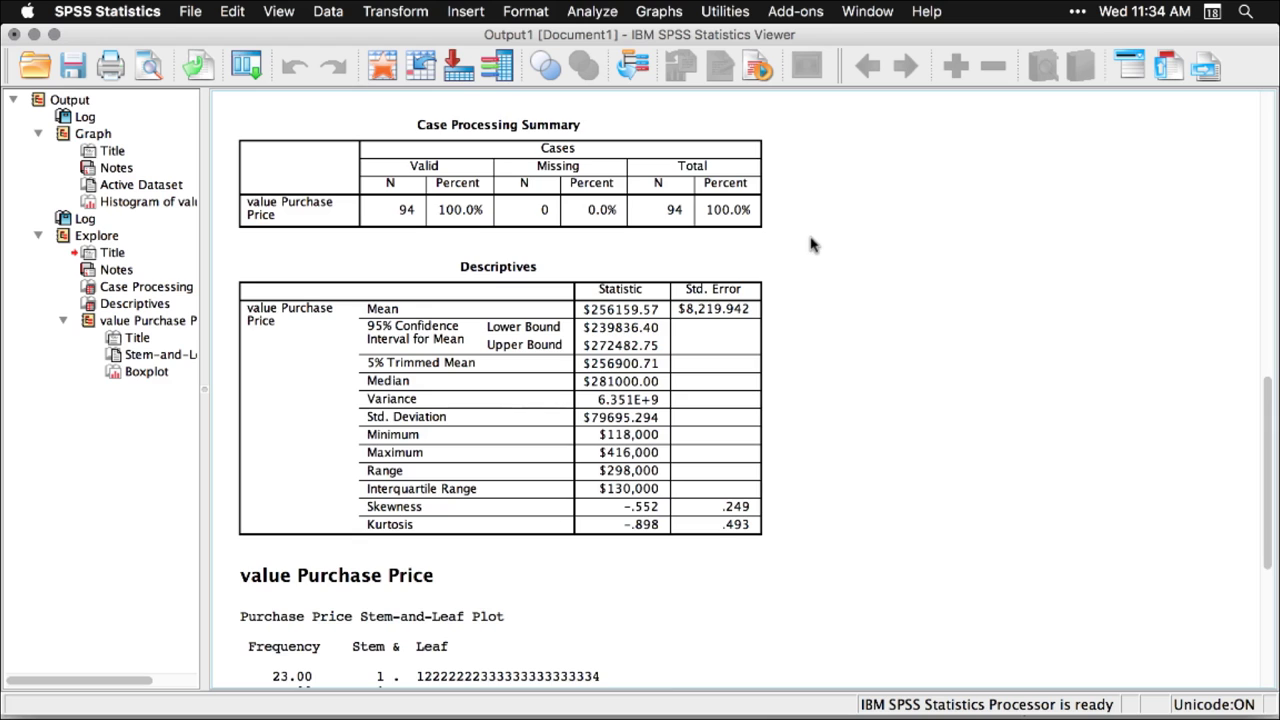
{"action": "scroll", "coordinate": [810, 244], "scroll_direction": "down", "scroll_amount": 7}
{"action": "scroll", "coordinate": [810, 244], "scroll_direction": "down", "scroll_amount": 10}
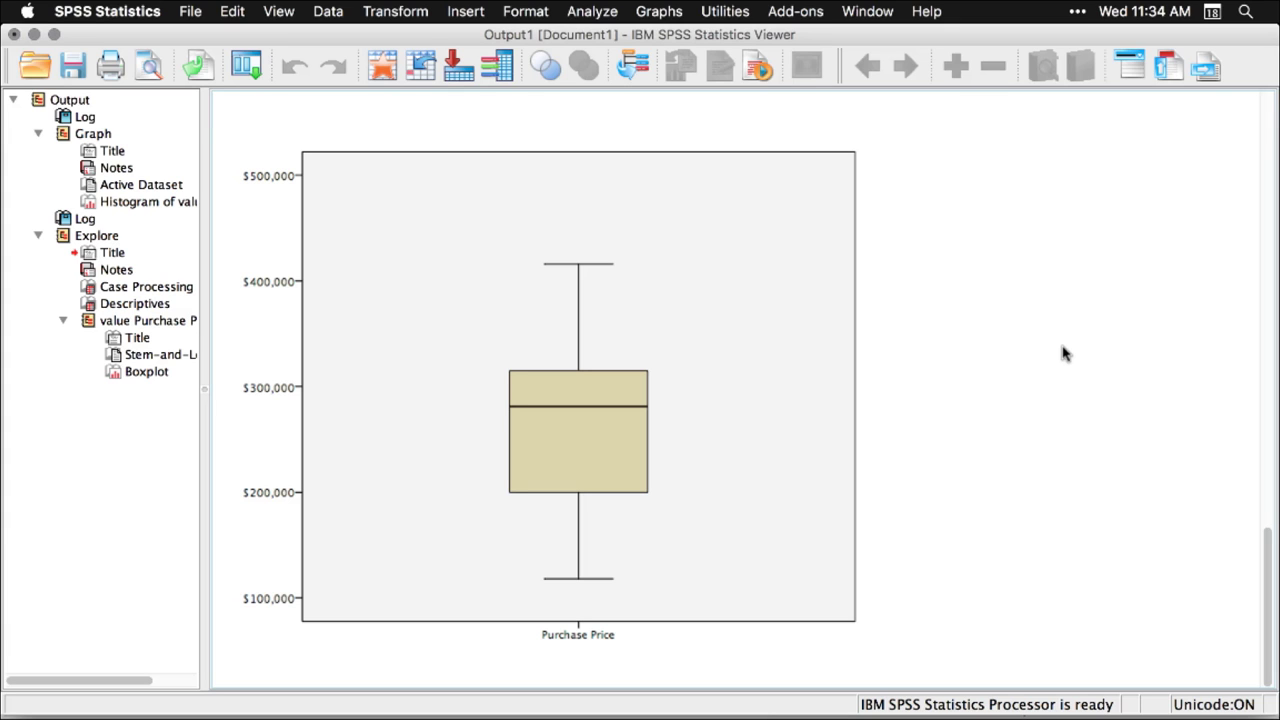
{"action": "scroll", "coordinate": [1063, 352], "scroll_direction": "up", "scroll_amount": 10}
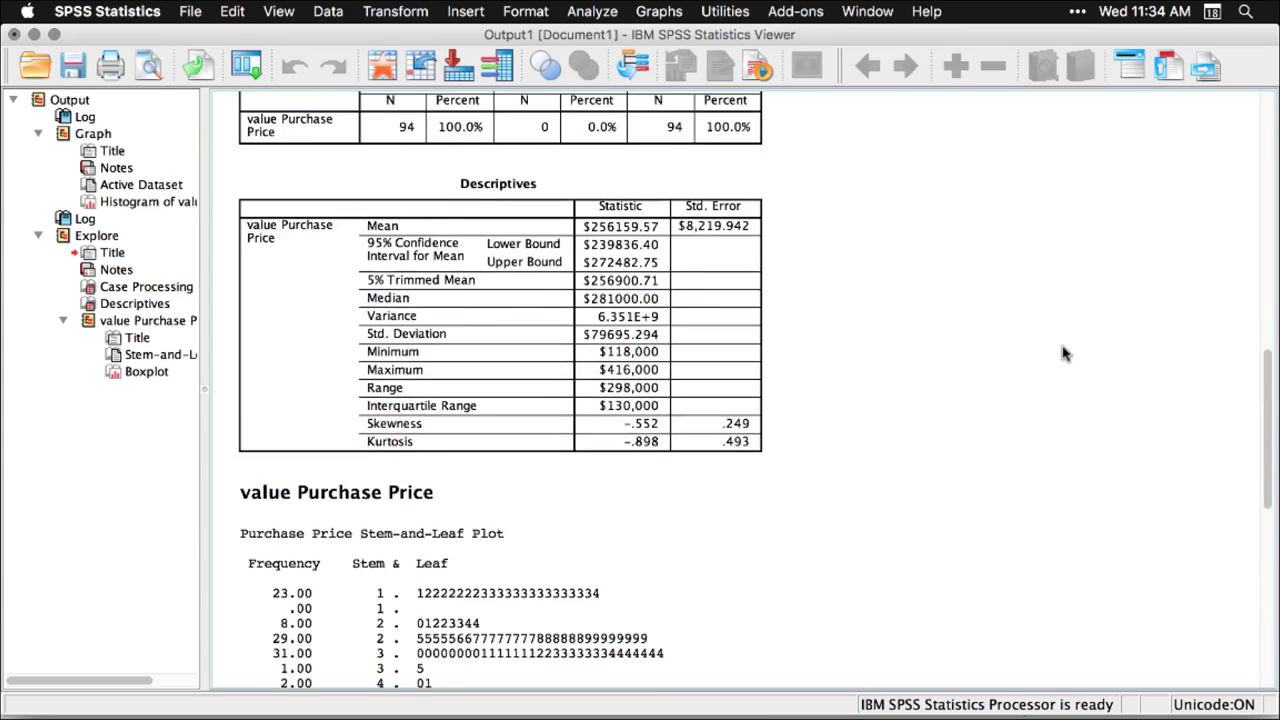
{"action": "scroll", "coordinate": [1063, 352], "scroll_direction": "up", "scroll_amount": 10}
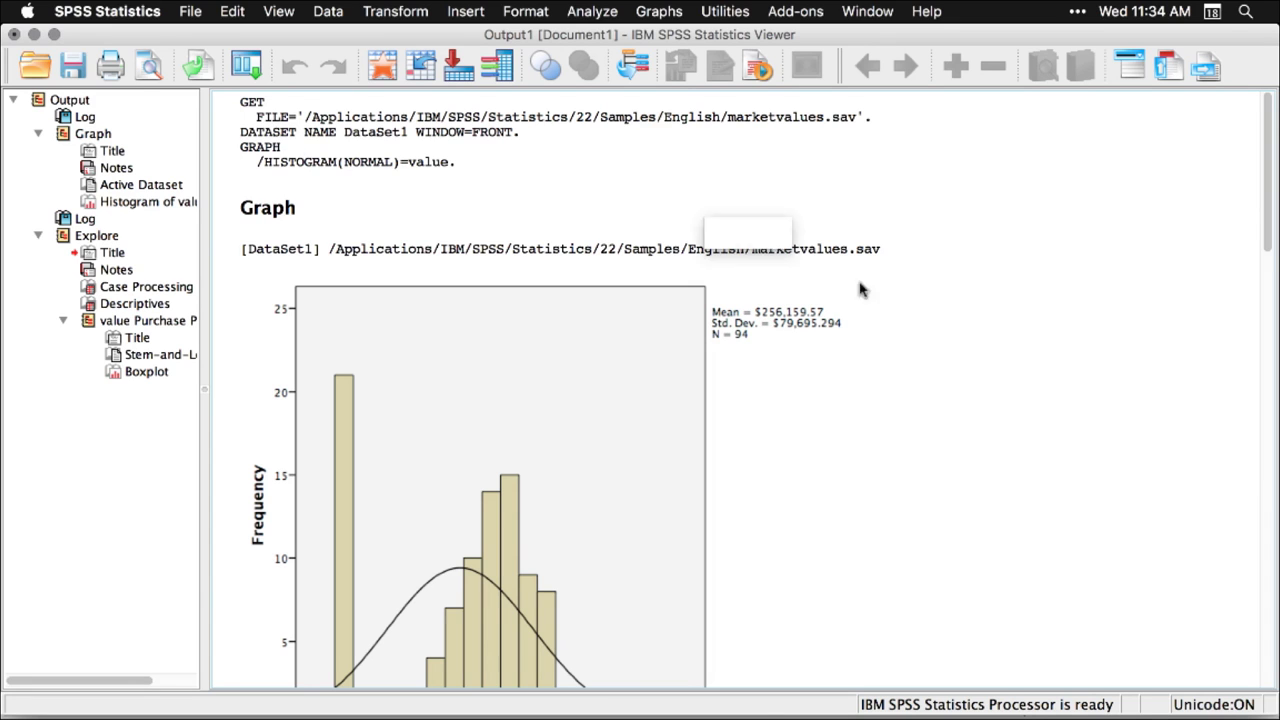
{"action": "scroll", "coordinate": [980, 434], "scroll_direction": "down", "scroll_amount": 10}
{"action": "scroll", "coordinate": [980, 434], "scroll_direction": "up", "scroll_amount": 3}
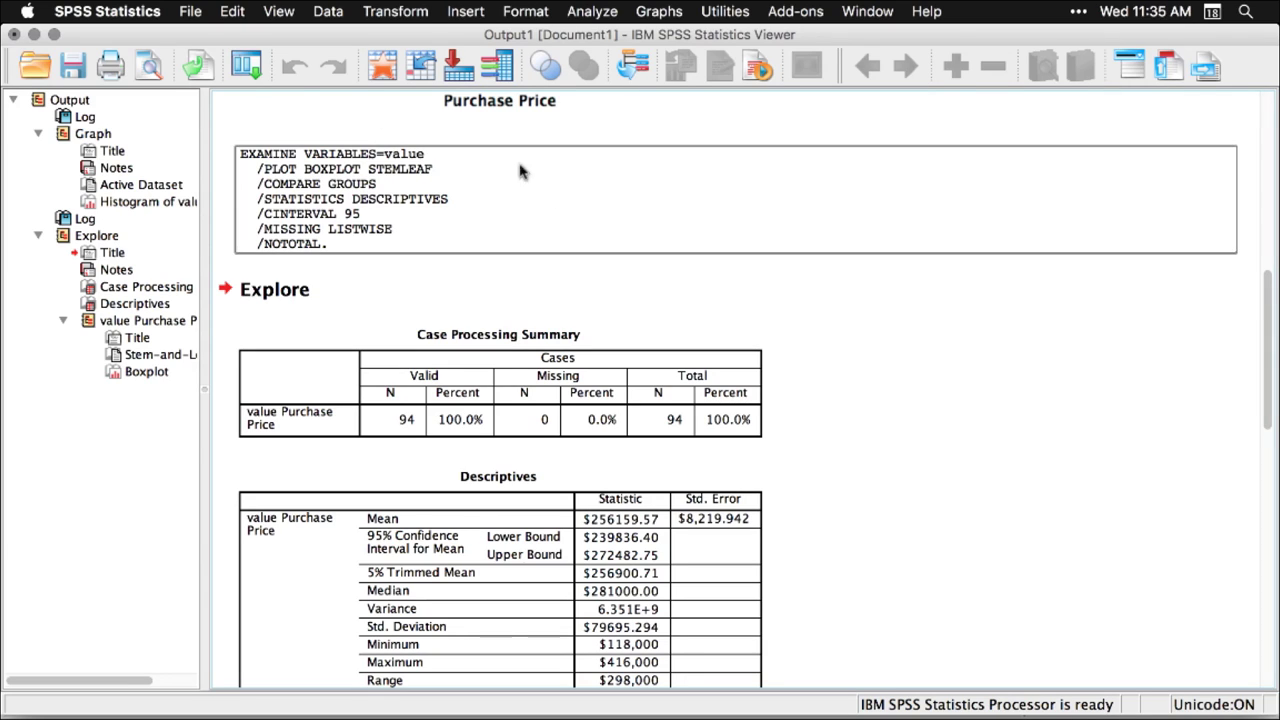
Create a new Syntax Editor via File > New > Syntax and collapse its information pane
{"action": "left_click", "coordinate": [192, 14]}
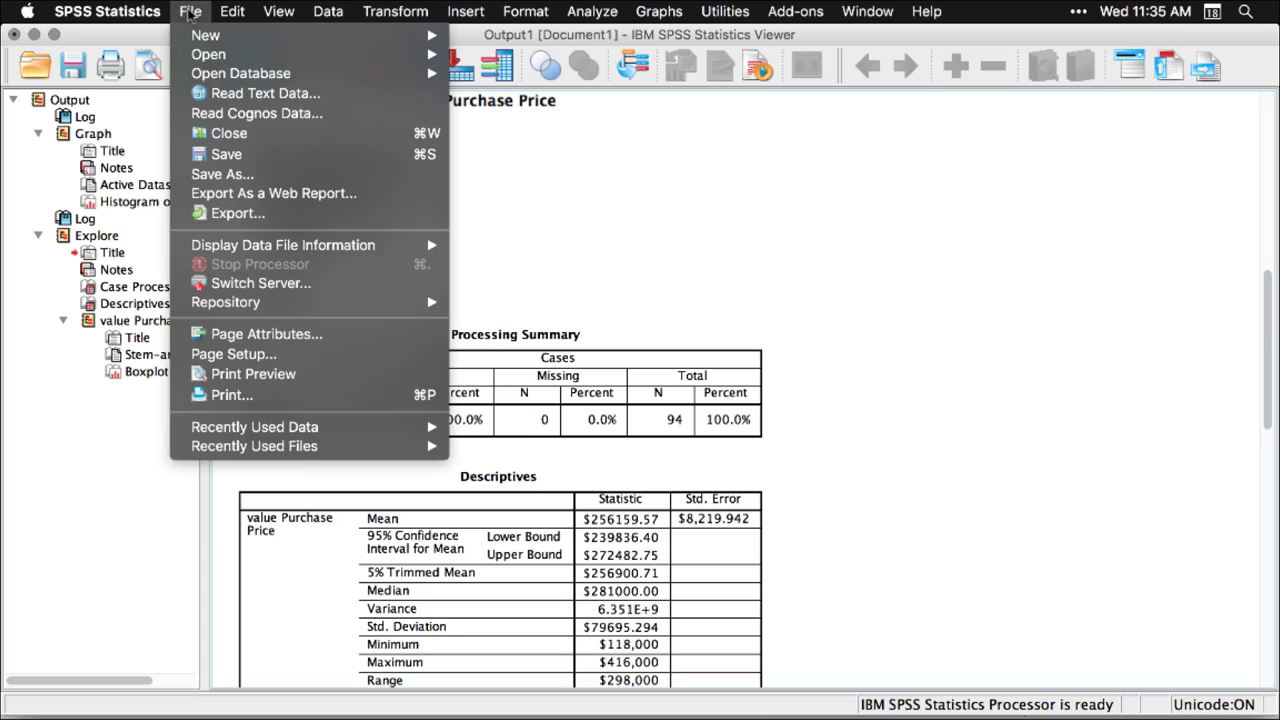
{"action": "mouse_move", "coordinate": [196, 35]}
{"action": "left_click", "coordinate": [500, 64]}
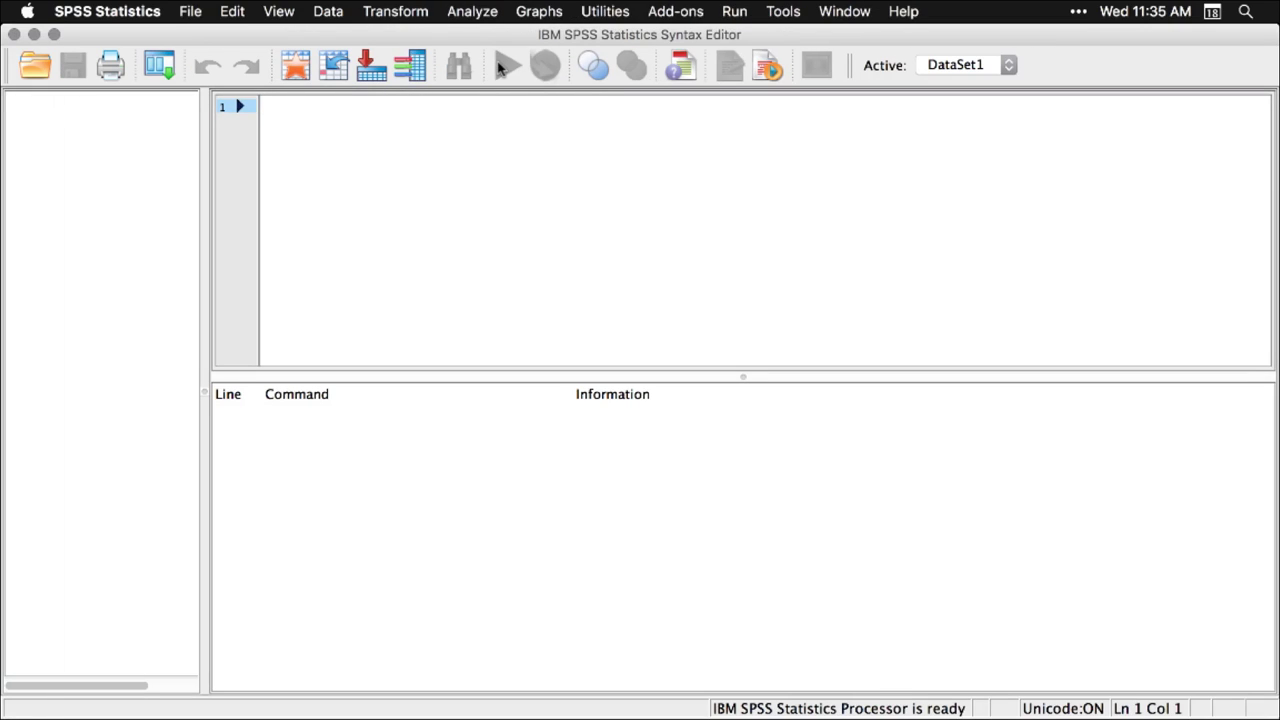
{"action": "double_click", "coordinate": [742, 377]}
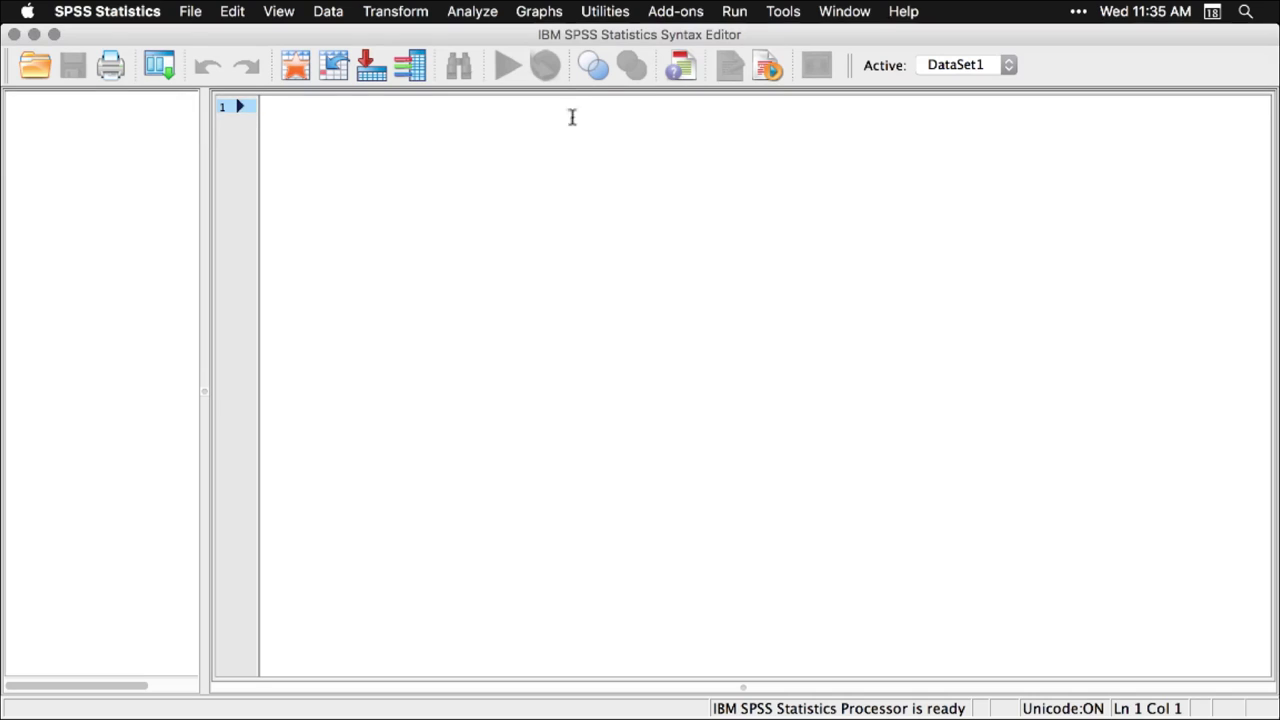
Paste the Explore syntax for Purchase Price (EXAMINE VARIABLES=value) from the Explore dialog
{"action": "left_click", "coordinate": [489, 14]}
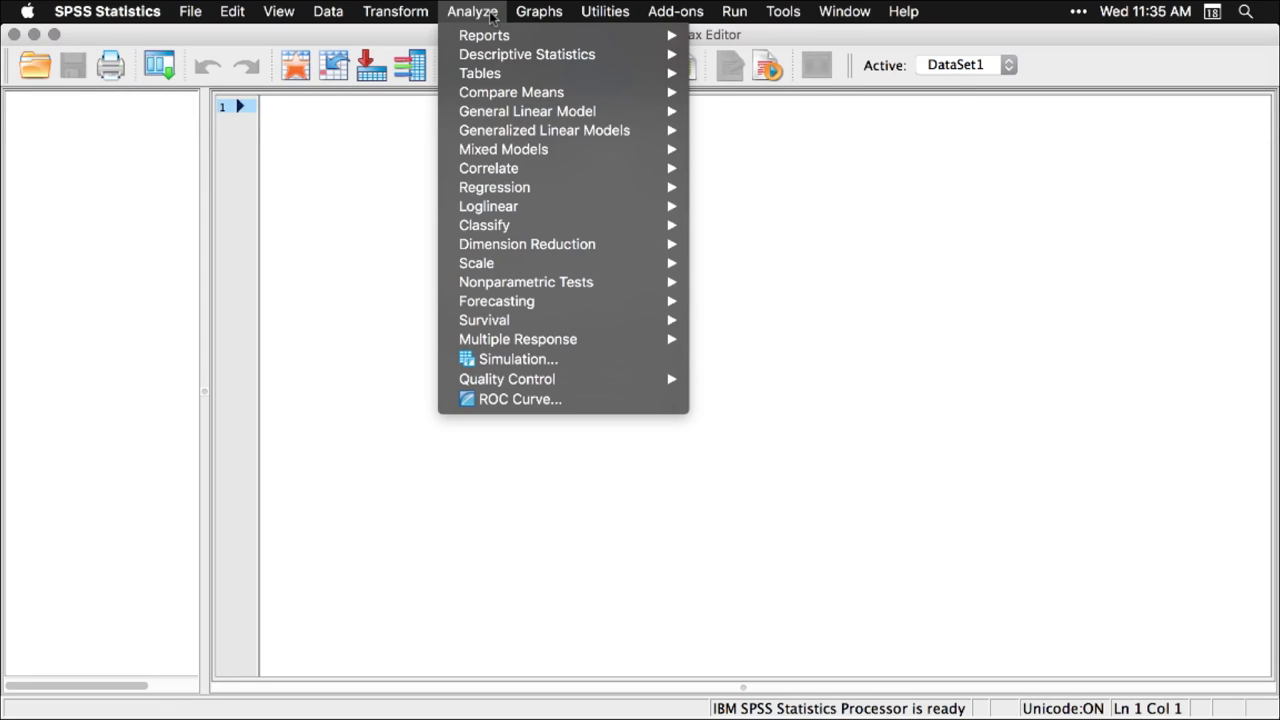
{"action": "mouse_move", "coordinate": [643, 60]}
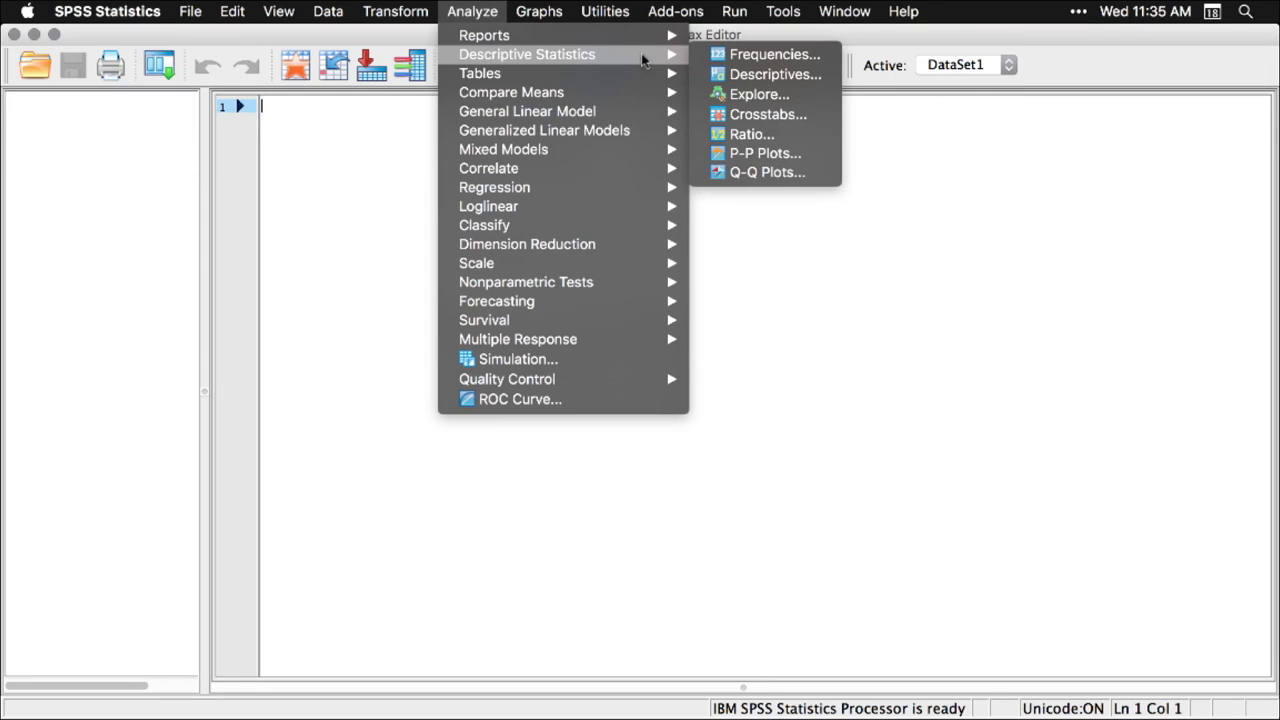
{"action": "left_click", "coordinate": [760, 96]}
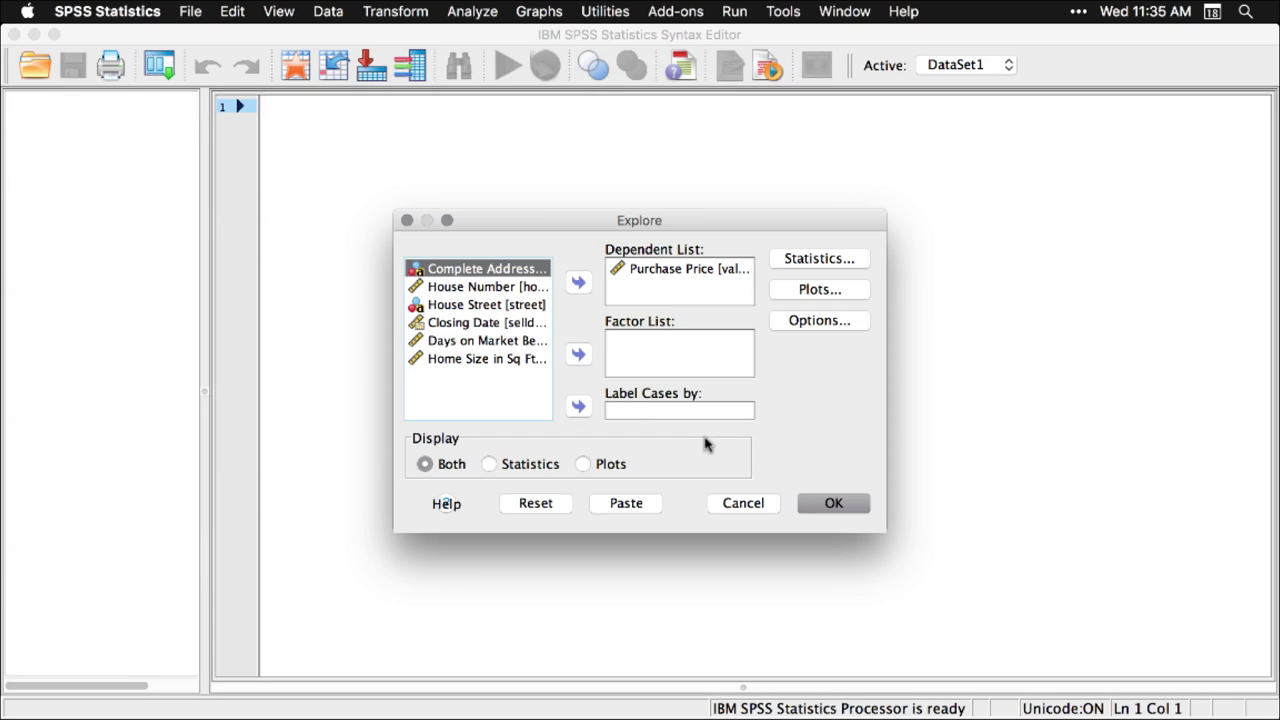
{"action": "left_click", "coordinate": [627, 503]}
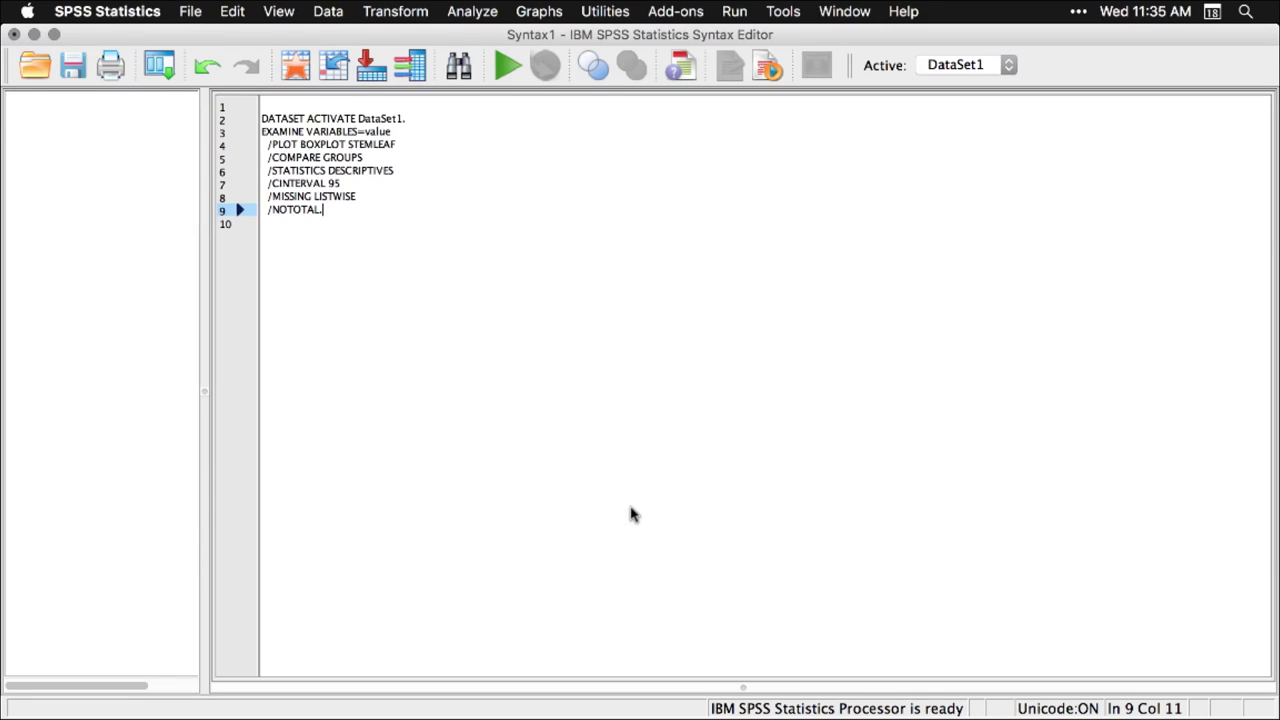